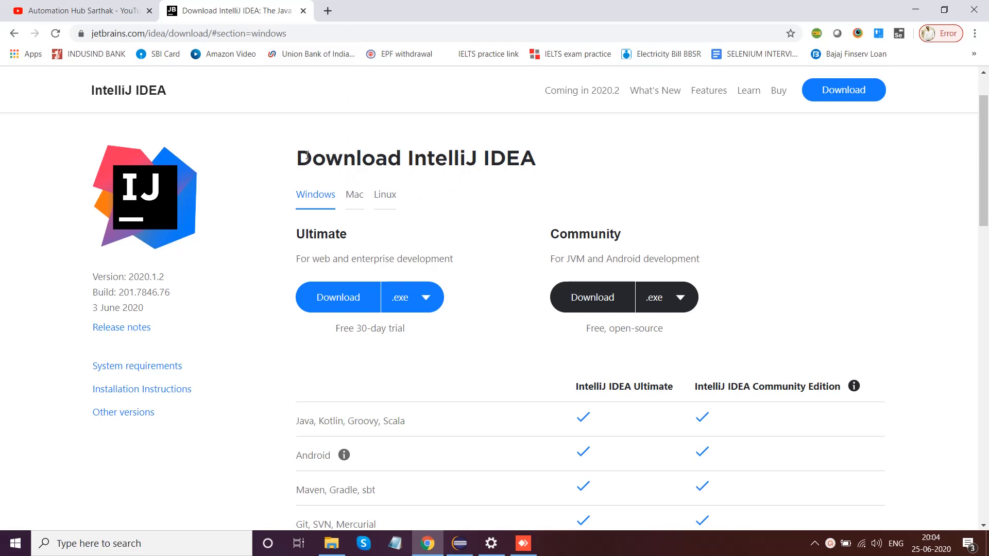
pyautogui.moveTo(297, 157); pyautogui.dragTo(530, 155)
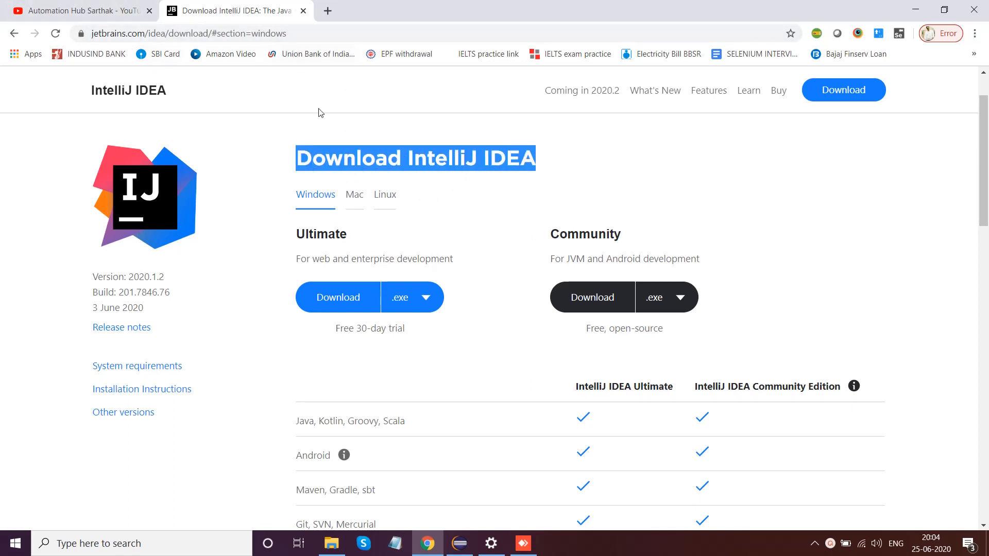
pyautogui.click(540, 164)
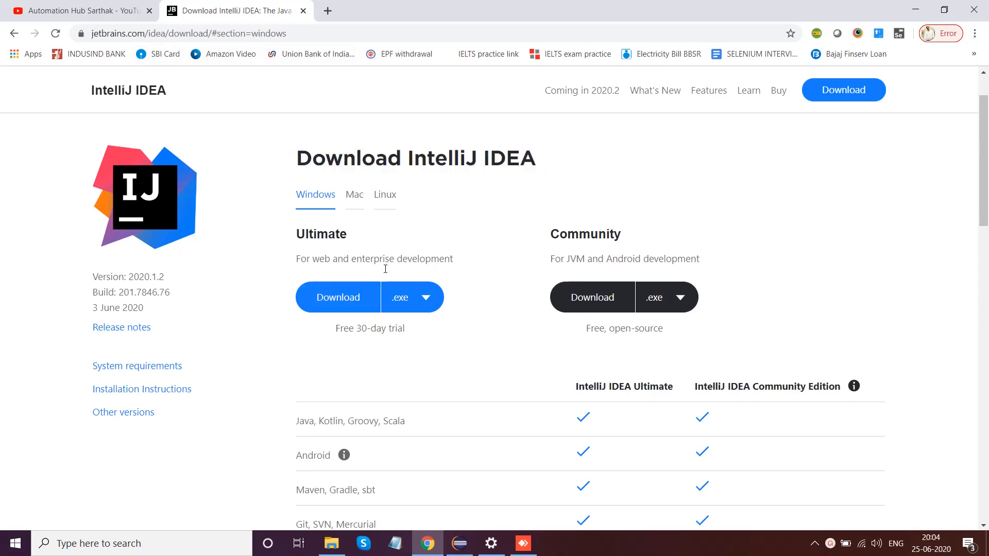
pyautogui.scroll(-3, 386, 279)
pyautogui.scroll(4, 154, 309)
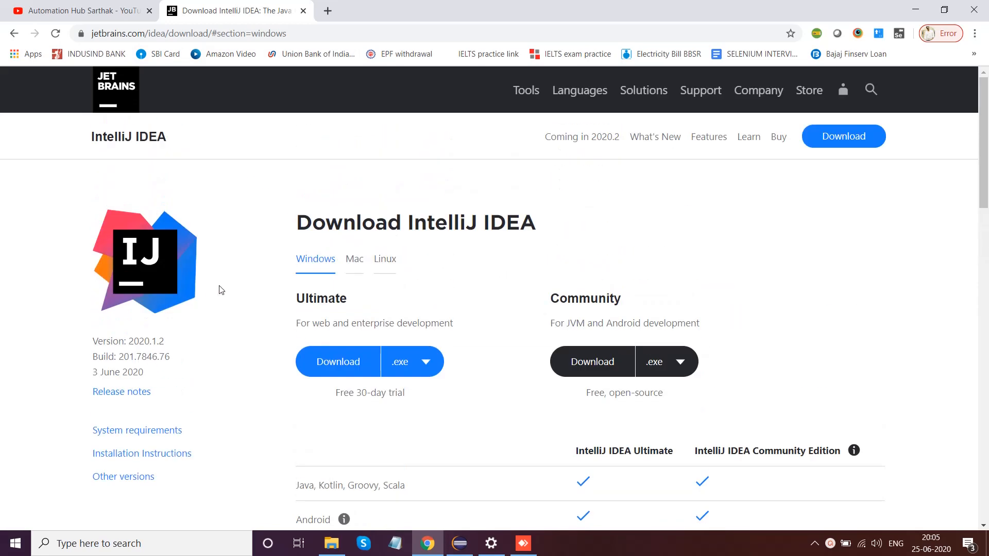
pyautogui.click(460, 544)
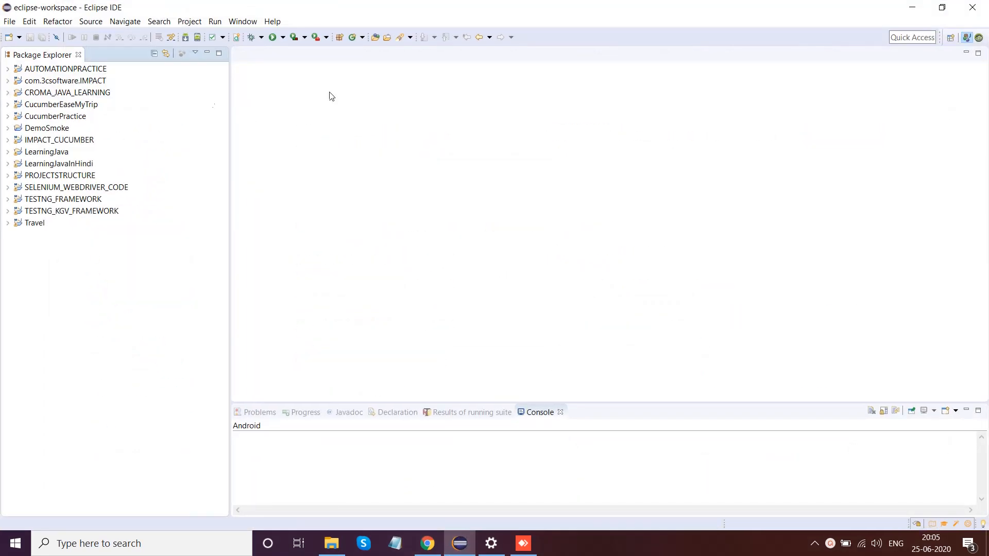
pyautogui.click(912, 8)
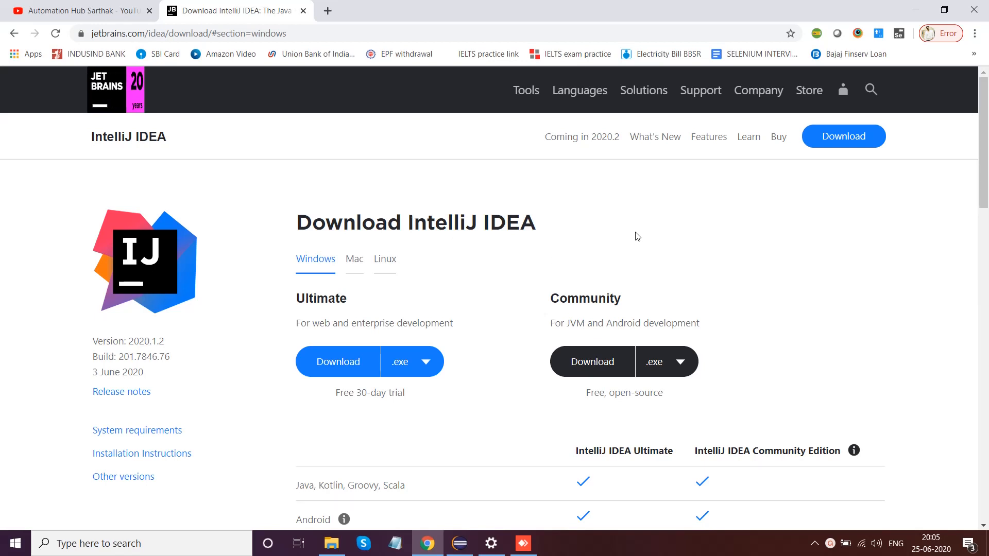
# Step: Review the Ultimate and Community download options and their licensing terms on the IntelliJ IDEA download page
pyautogui.scroll(-1, 637, 236)
pyautogui.scroll(-2, 638, 236)
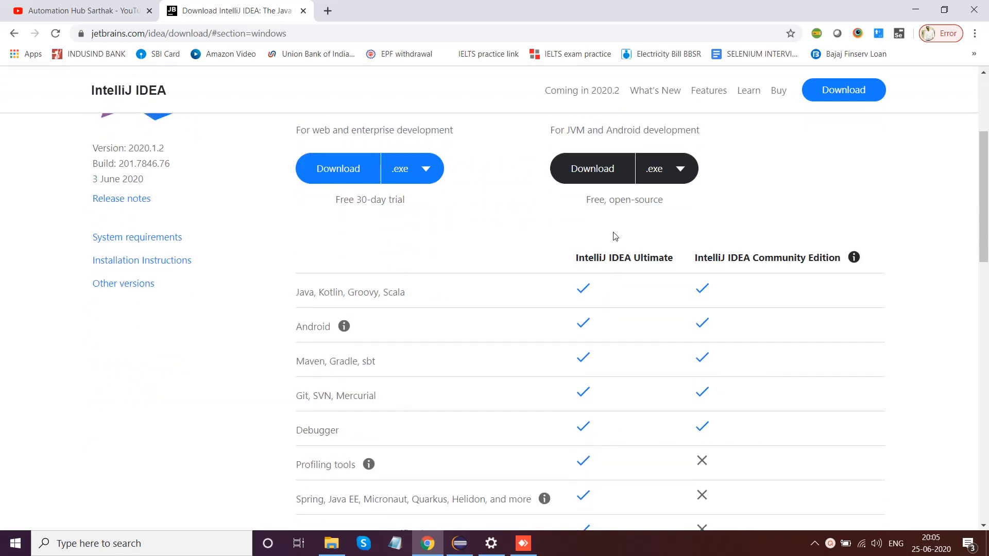
pyautogui.scroll(1, 614, 237)
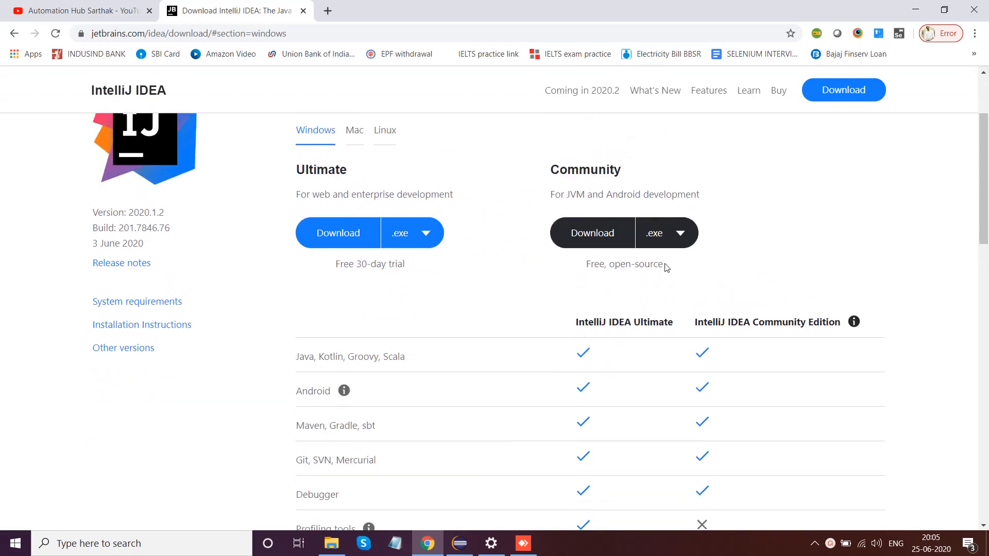
pyautogui.moveTo(666, 265); pyautogui.dragTo(583, 268)
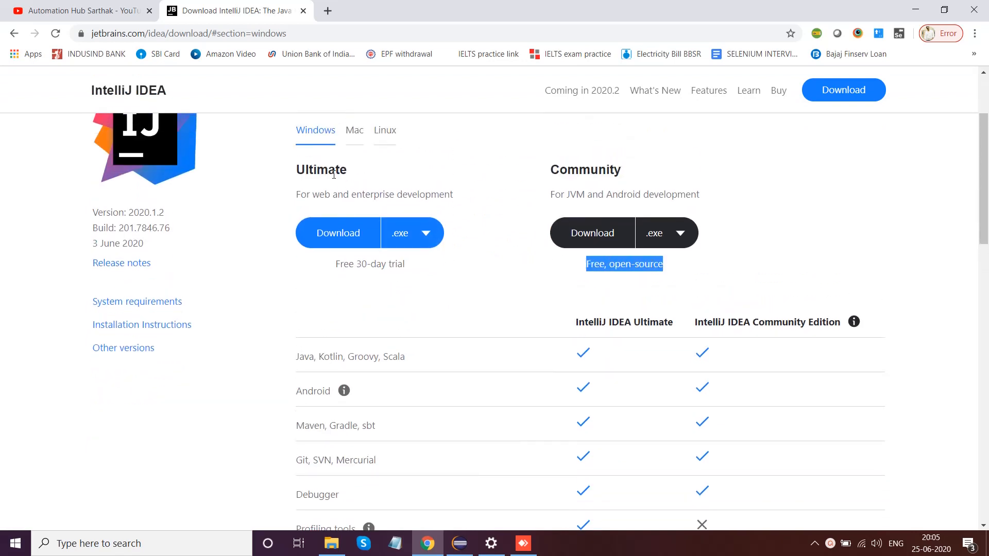
pyautogui.moveTo(352, 174); pyautogui.dragTo(295, 176)
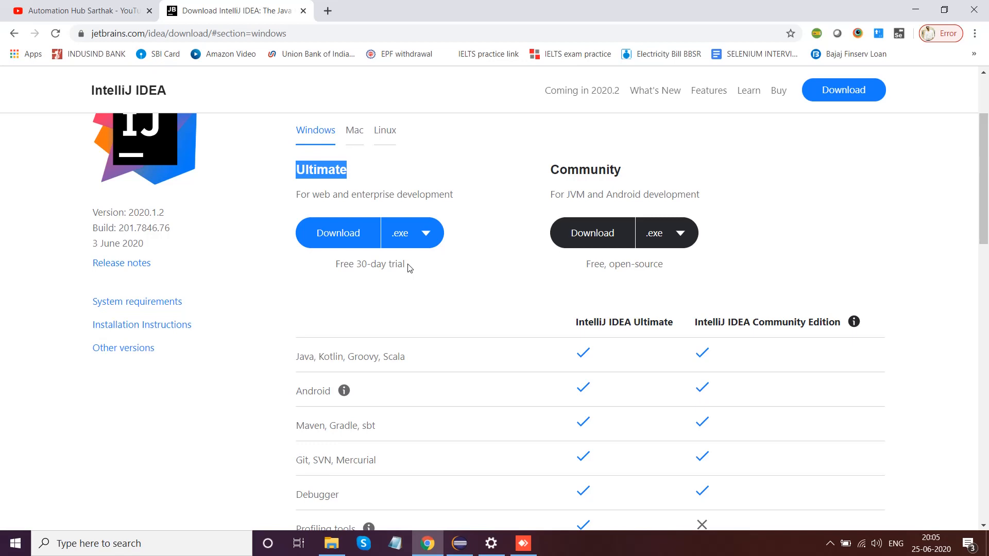
pyautogui.click(574, 164)
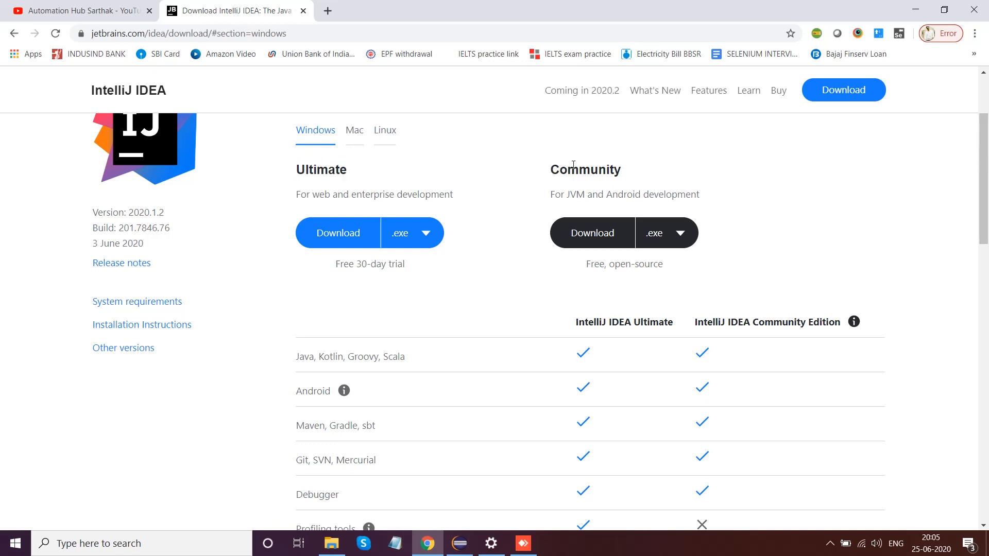
pyautogui.doubleClick(574, 165)
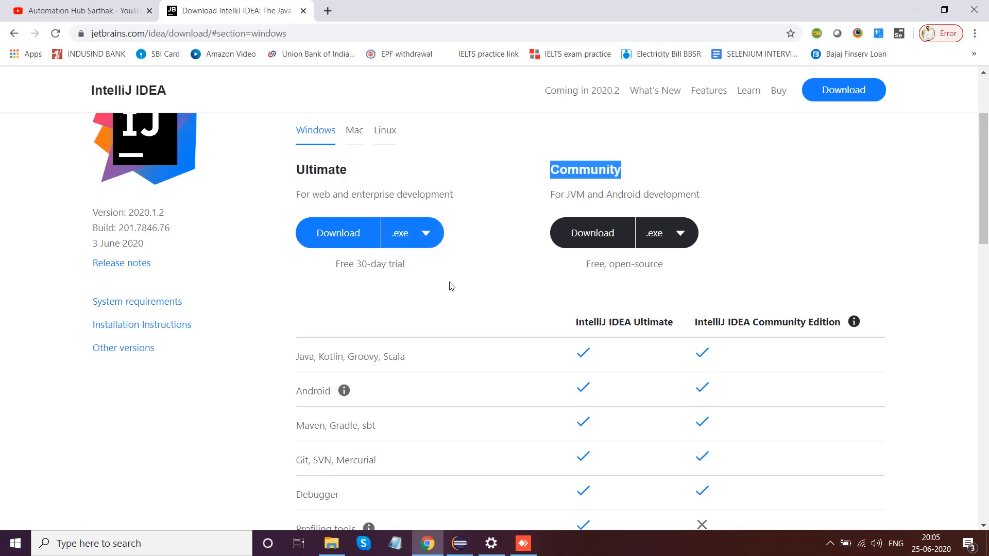
pyautogui.click(631, 170)
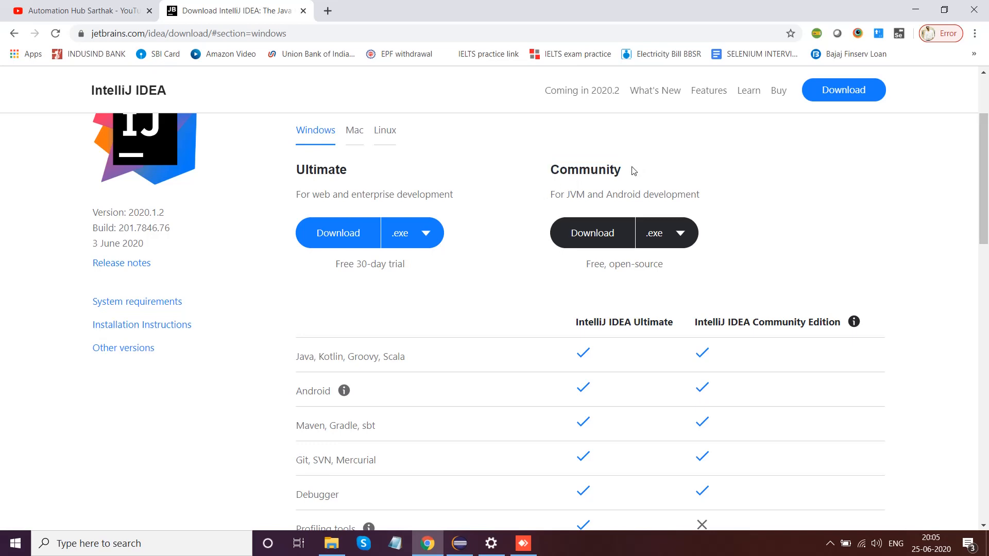
pyautogui.doubleClick(547, 172)
# Step: Examine the feature comparison table for IntelliJ IDEA Ultimate and Community Edition, from the languages to Database Tools, SQL
pyautogui.scroll(-3, 377, 247)
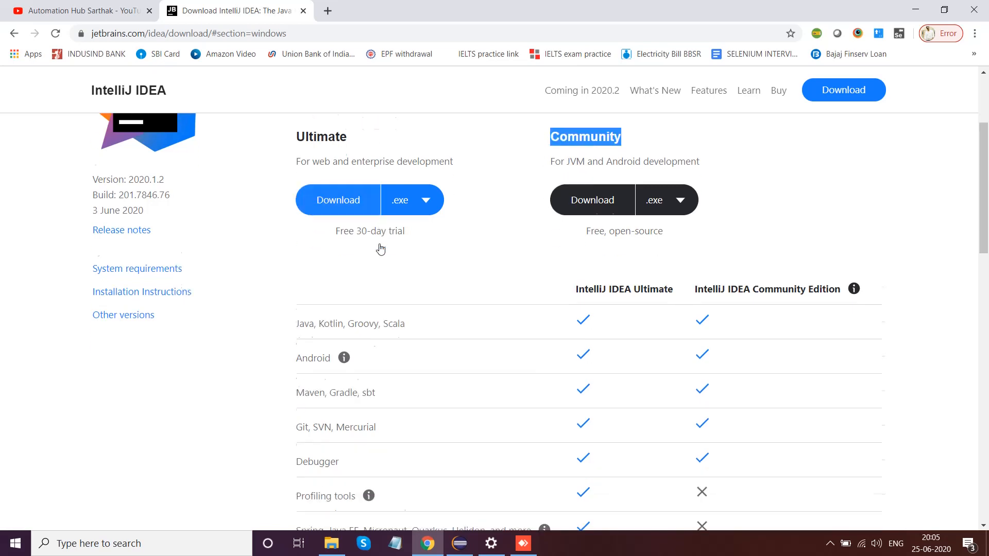
pyautogui.scroll(-1, 495, 276)
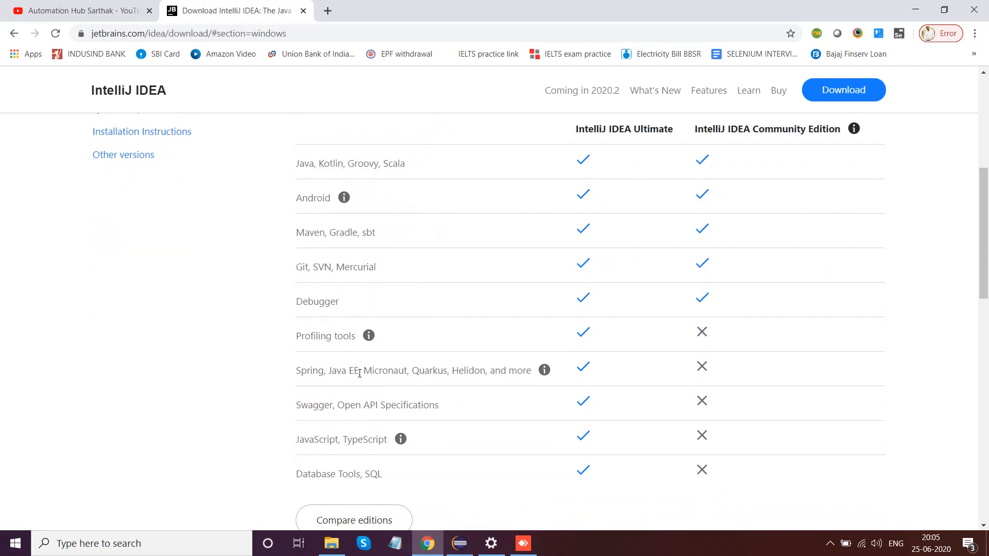
pyautogui.scroll(-1, 323, 422)
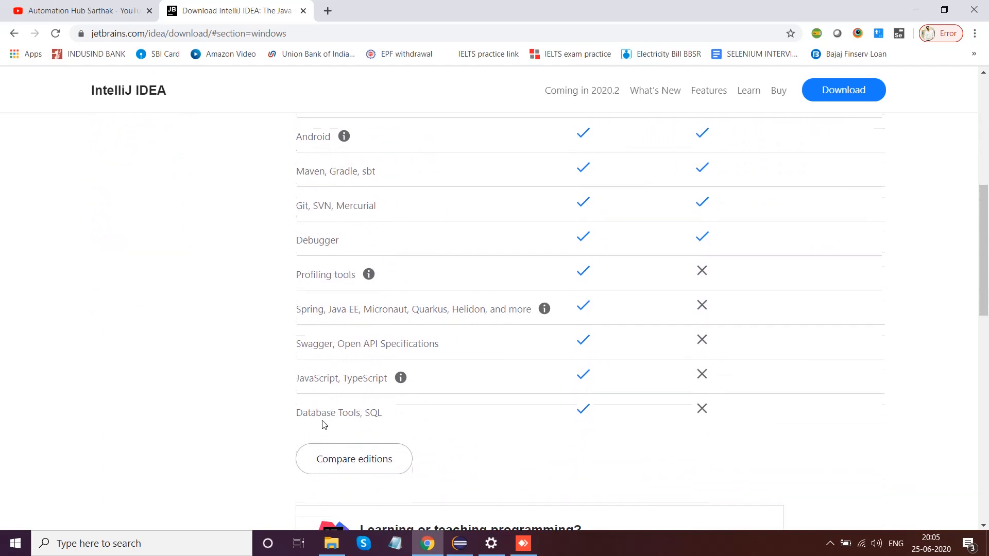
pyautogui.scroll(3, 324, 424)
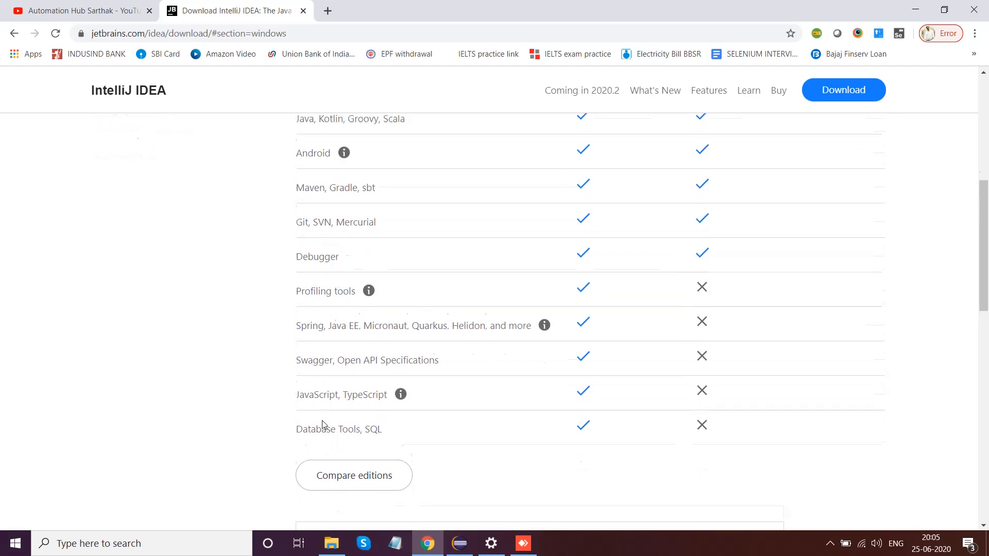
pyautogui.scroll(-4, 323, 422)
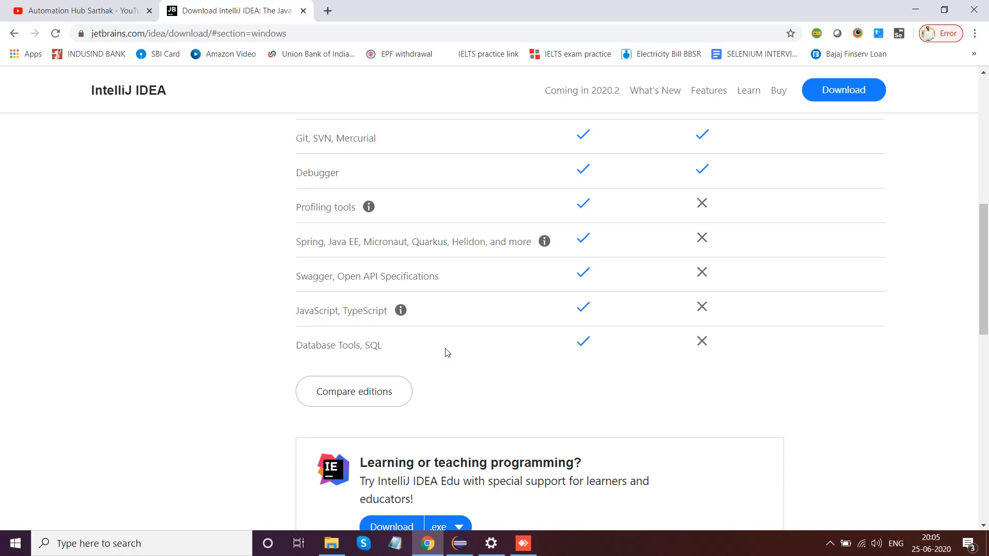
pyautogui.moveTo(400, 346); pyautogui.dragTo(297, 349)
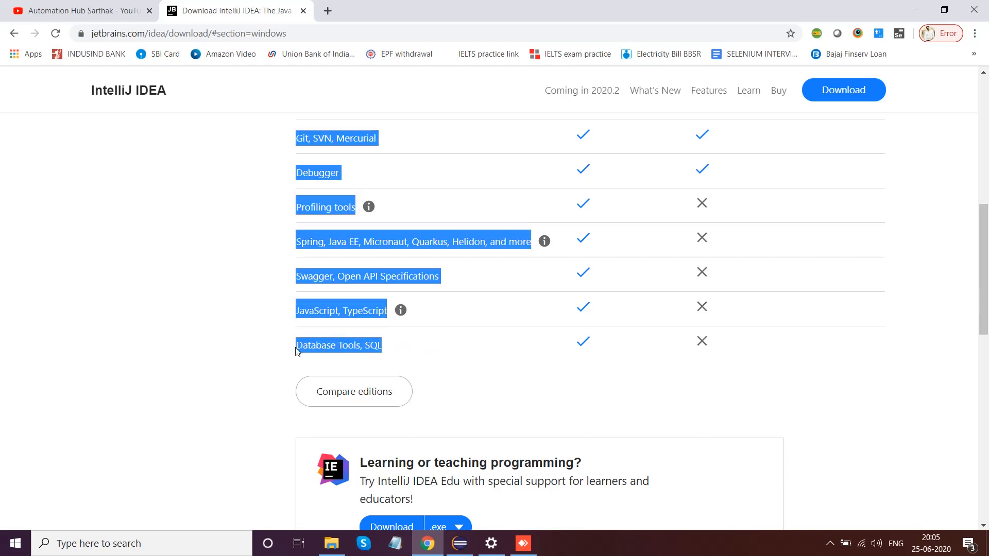
pyautogui.click(437, 355)
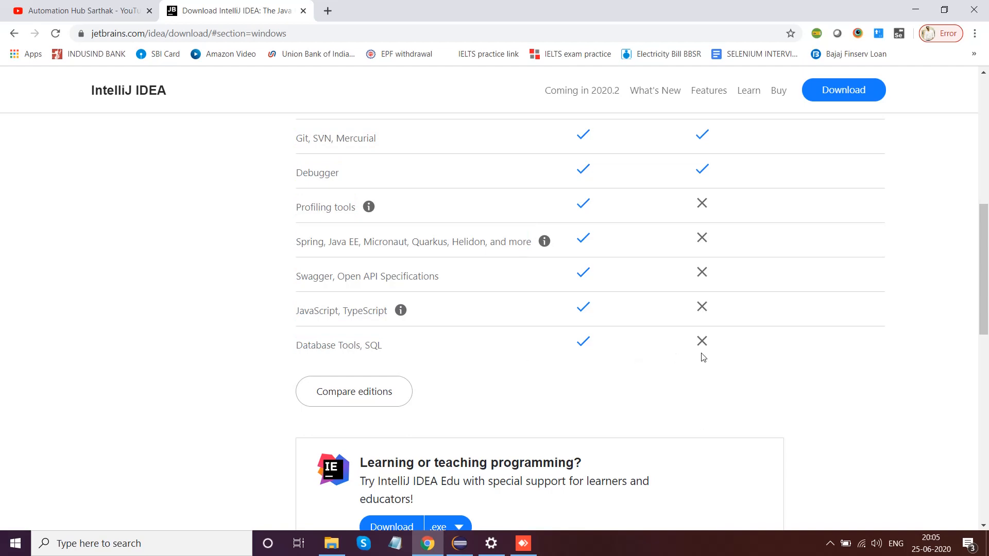
pyautogui.scroll(5, 702, 354)
pyautogui.scroll(-1, 702, 357)
pyautogui.scroll(-2, 703, 357)
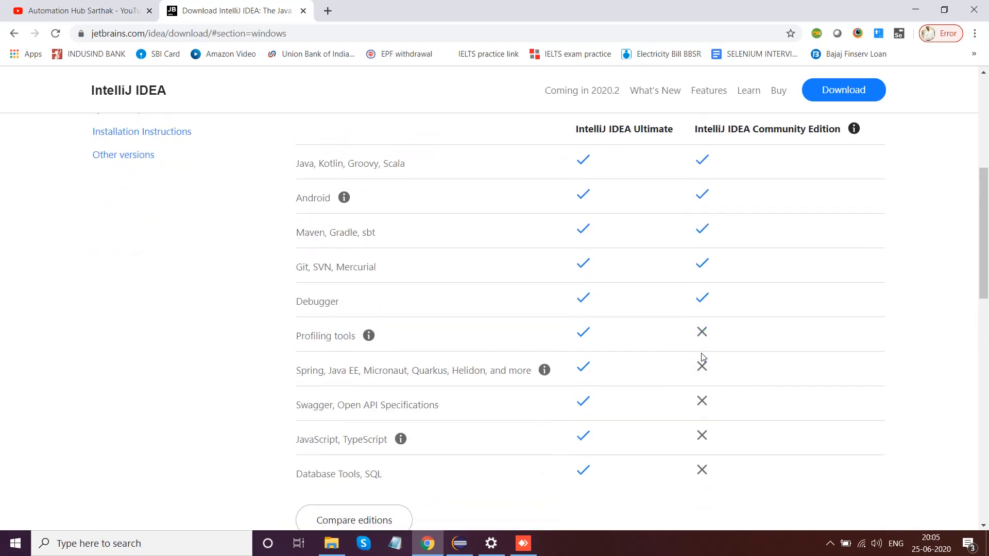
pyautogui.scroll(3, 702, 357)
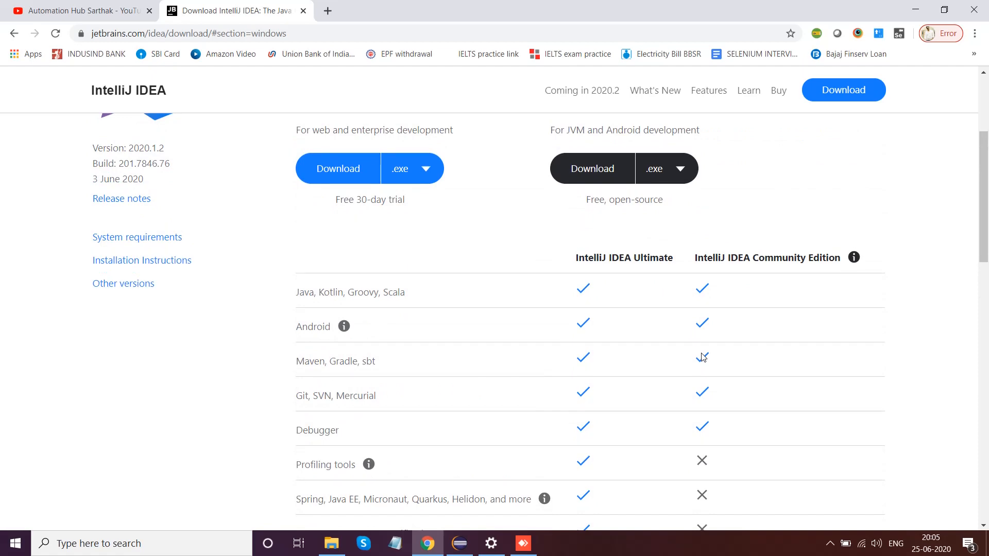
pyautogui.scroll(4, 703, 357)
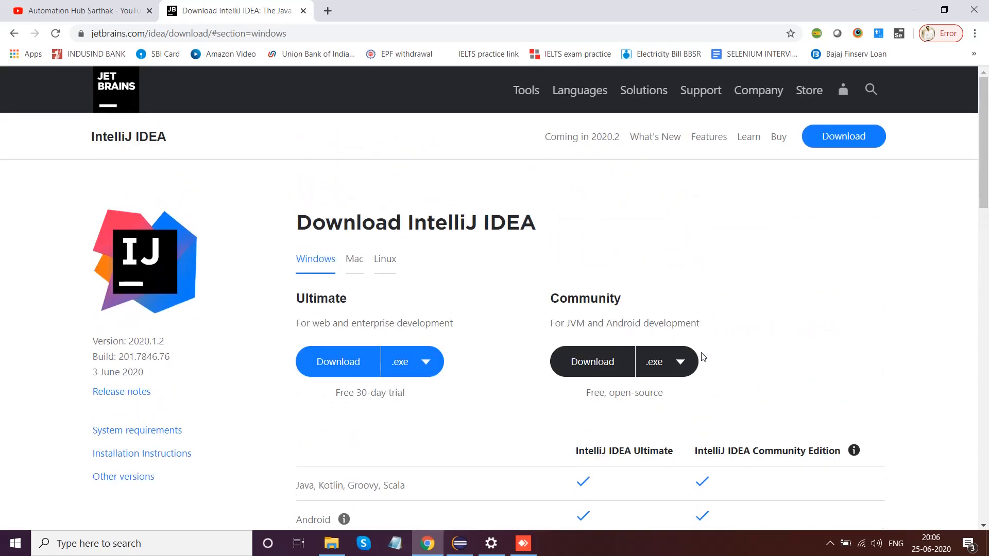
pyautogui.scroll(-6, 703, 357)
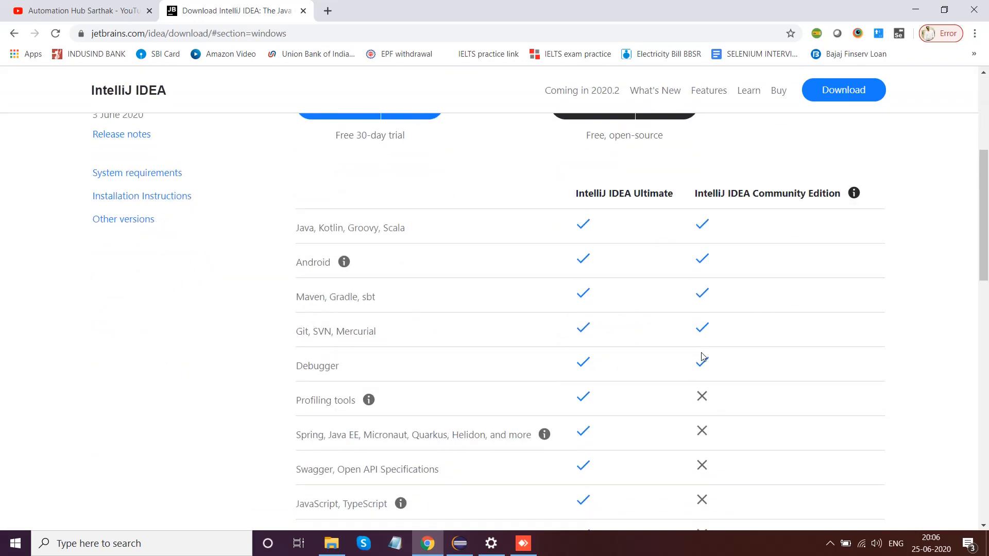
pyautogui.scroll(5, 703, 357)
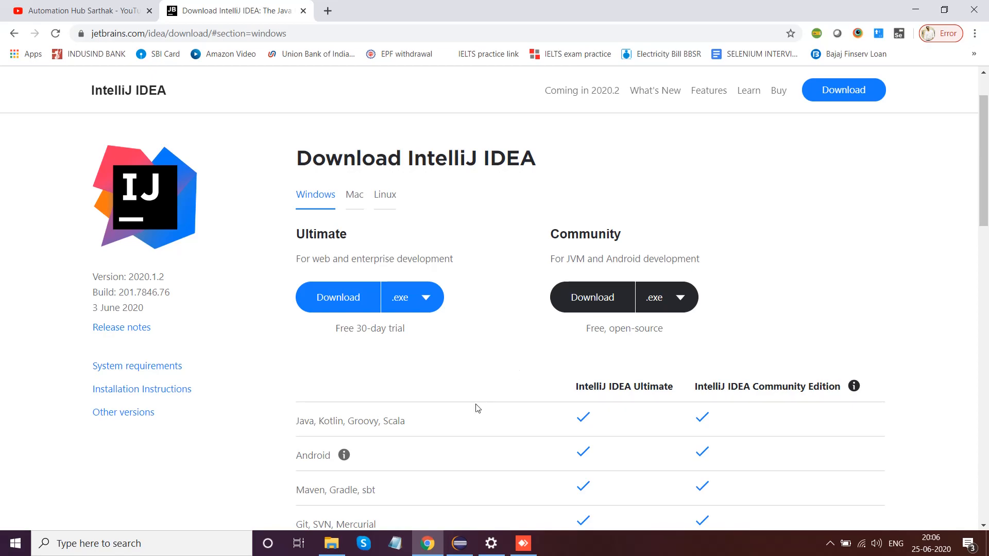
# Step: Switch to File Explorer and run ideaIC-2020.1.2.exe from the IntelliJ IDEA folder inside "software zip files" on drive D
pyautogui.click(331, 543)
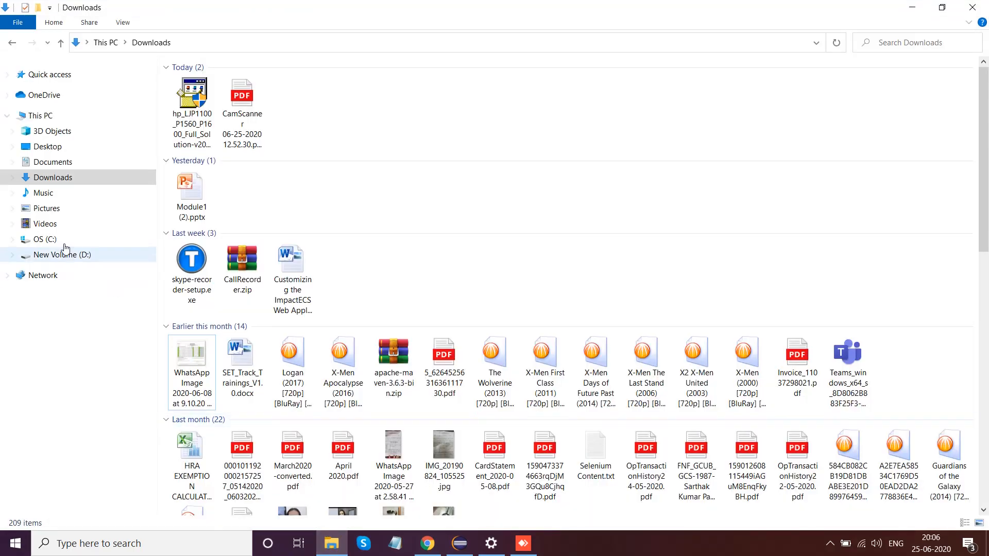
pyautogui.click(60, 256)
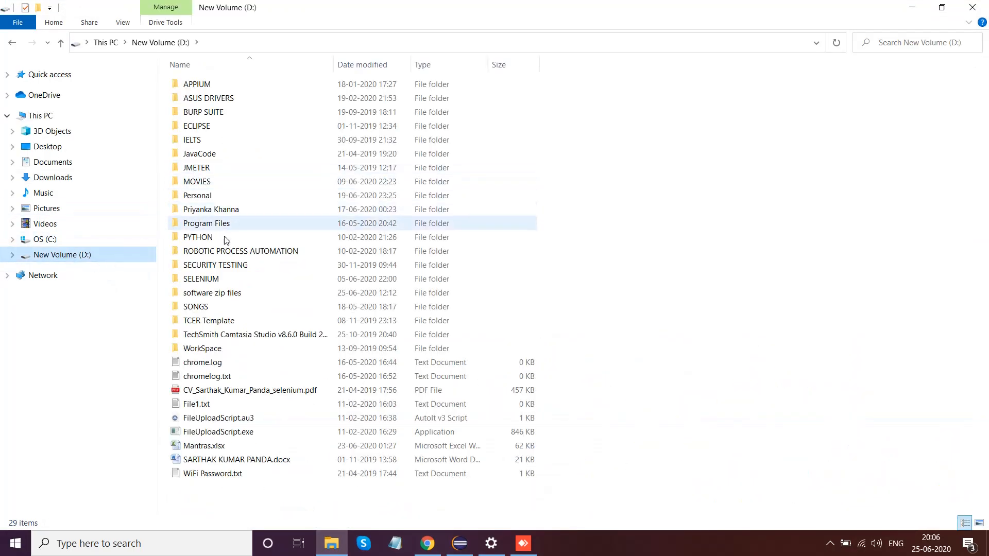
pyautogui.doubleClick(212, 293)
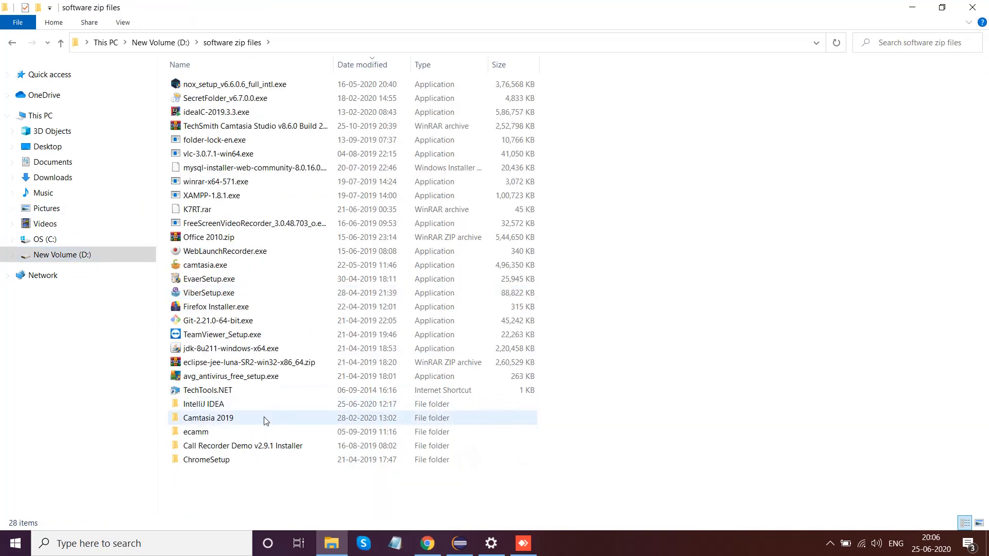
pyautogui.doubleClick(221, 405)
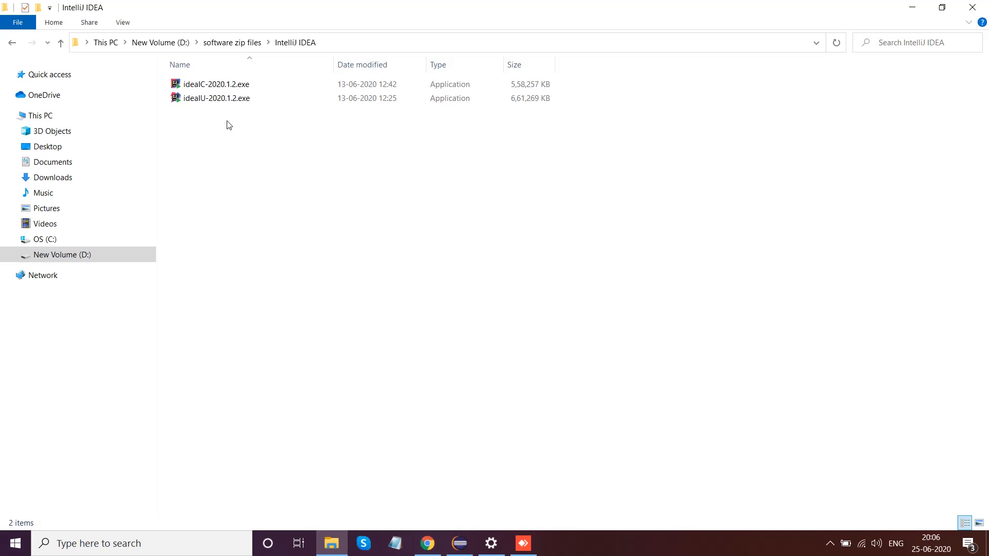
pyautogui.doubleClick(222, 89)
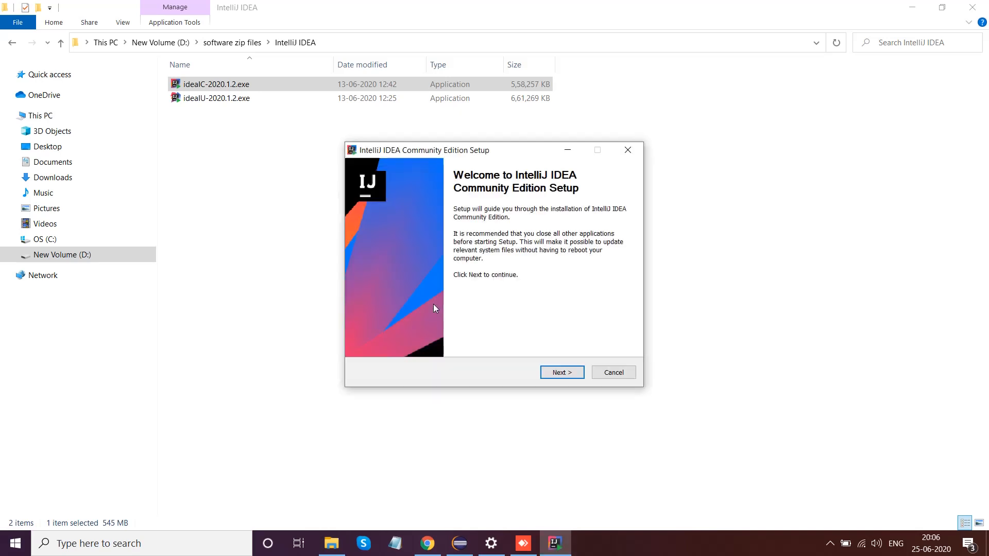
# Step: Continue the Community Edition setup past the welcome page, keeping the default destination folder
pyautogui.click(562, 373)
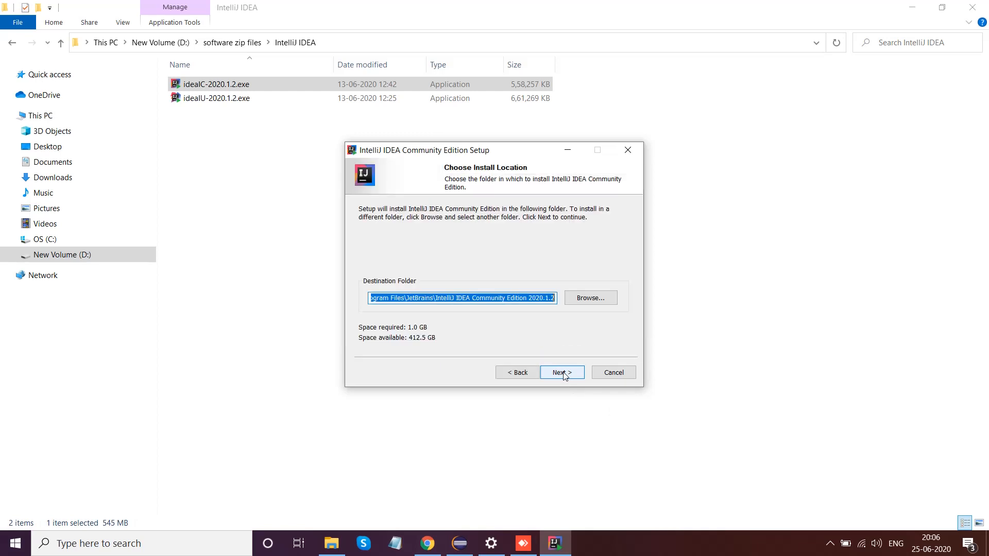
pyautogui.click(563, 374)
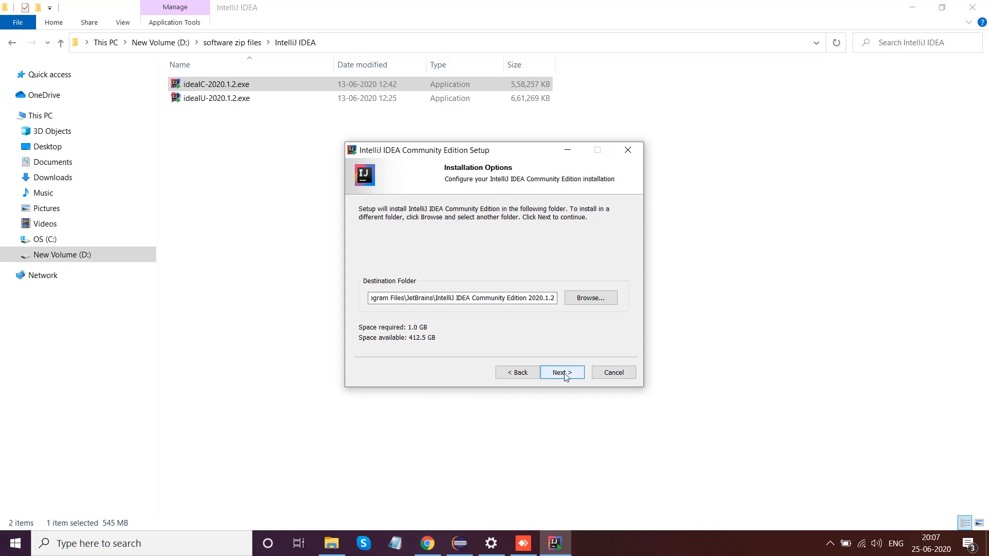
pyautogui.click(568, 373)
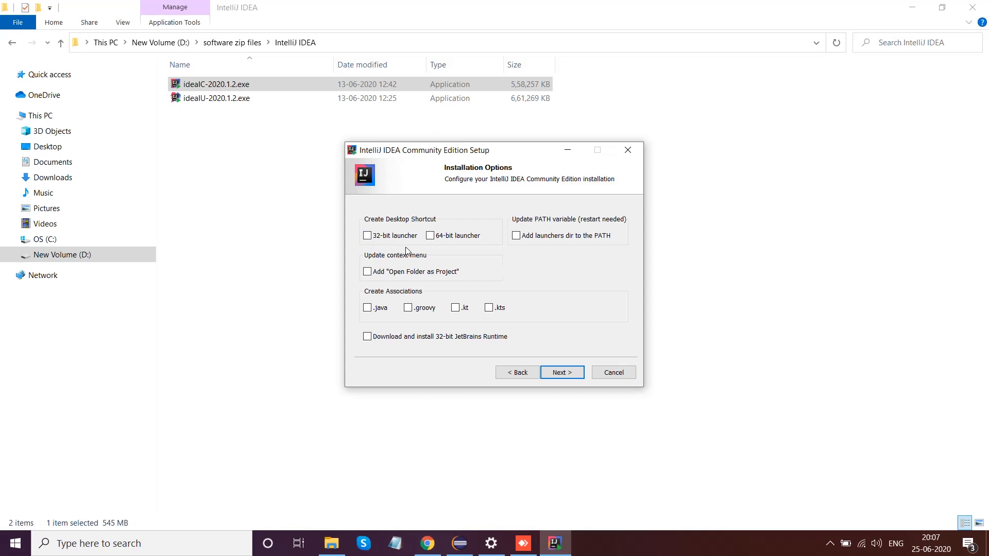
# Step: Enable the 64-bit launcher desktop shortcut and Add "Open Folder as Project", and start the installation with the JetBrains Start Menu folder
pyautogui.click(431, 236)
pyautogui.click(367, 273)
pyautogui.click(562, 373)
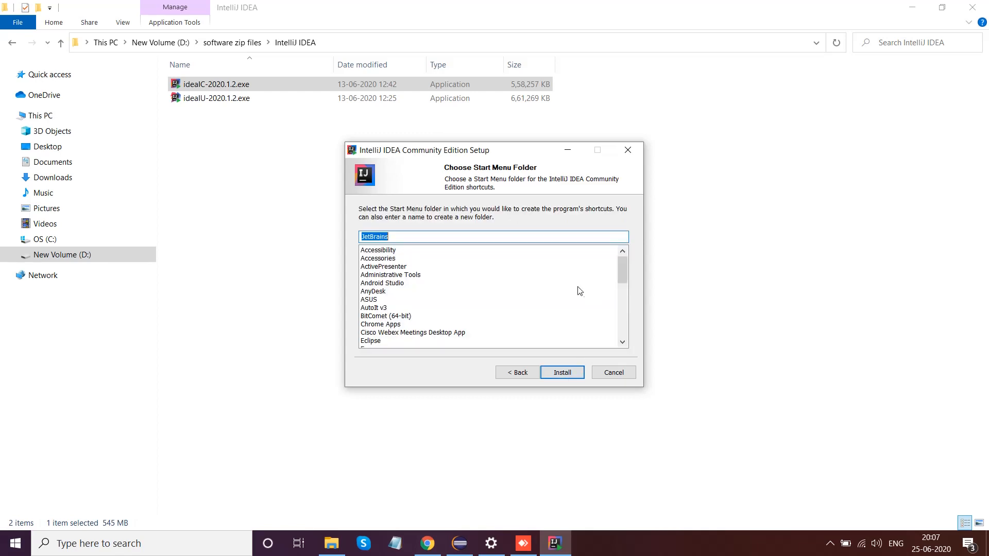
pyautogui.click(563, 372)
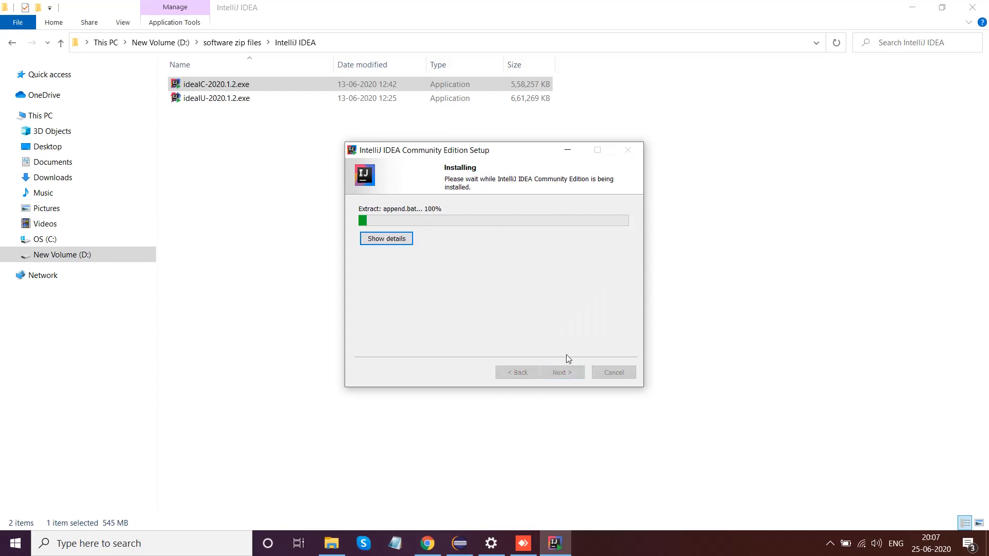
pyautogui.click(830, 545)
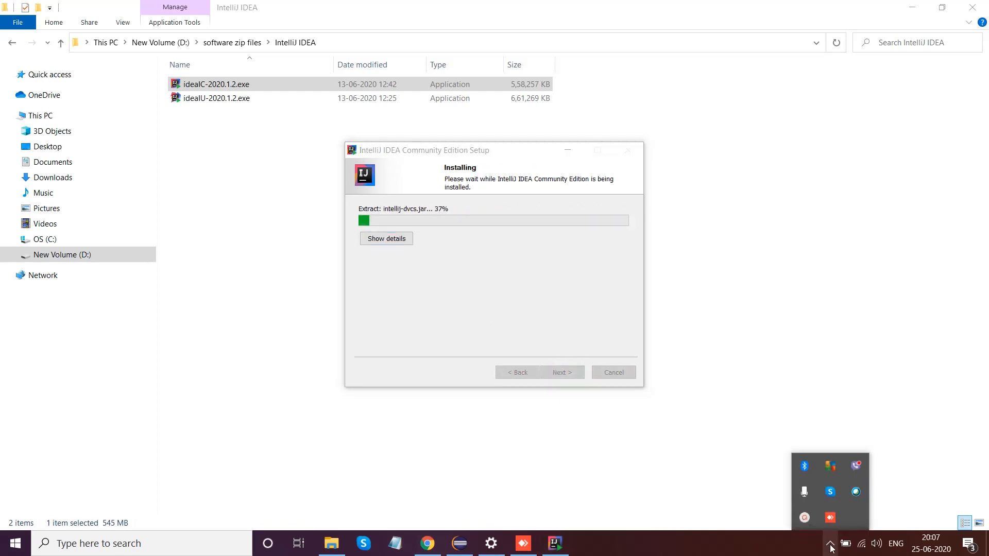
pyautogui.click(805, 517)
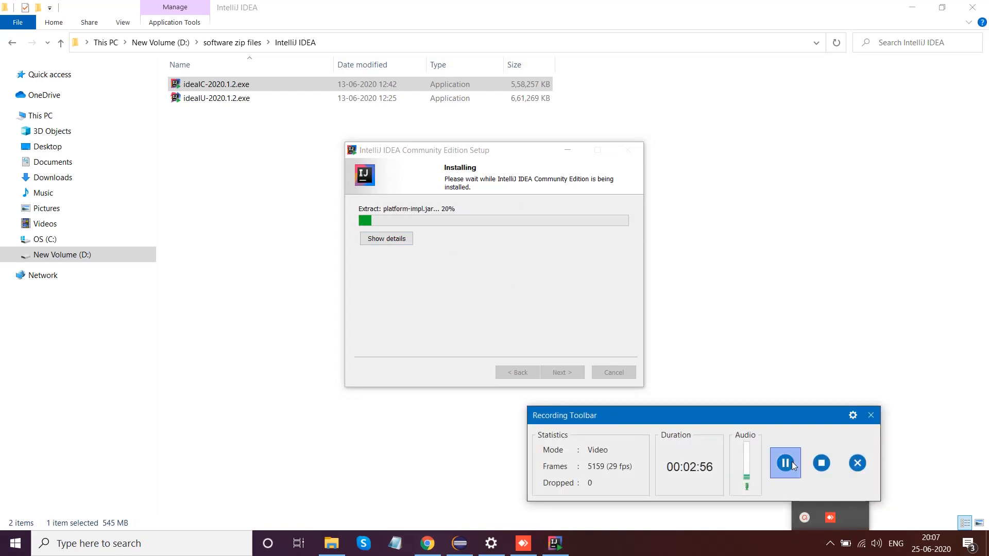
pyautogui.click(785, 463)
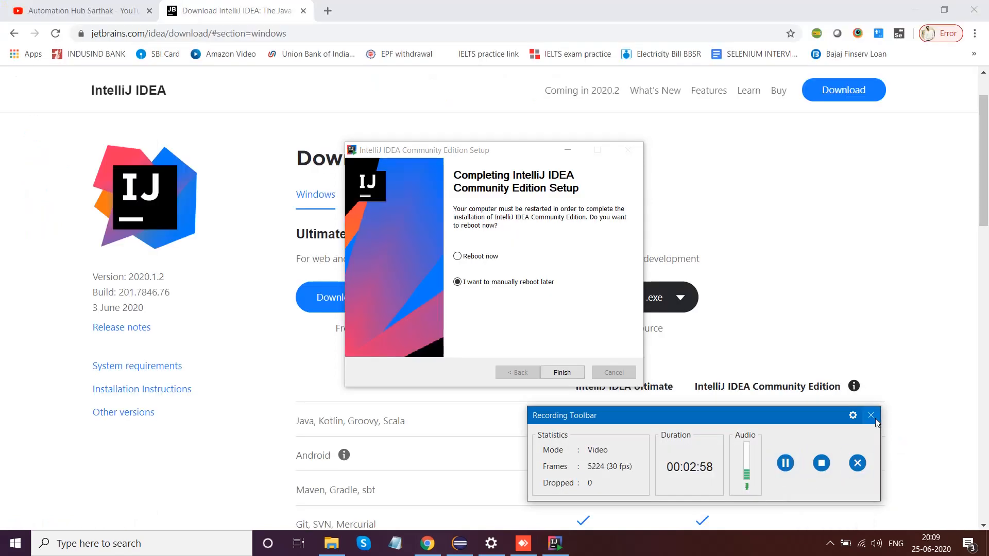
pyautogui.click(873, 417)
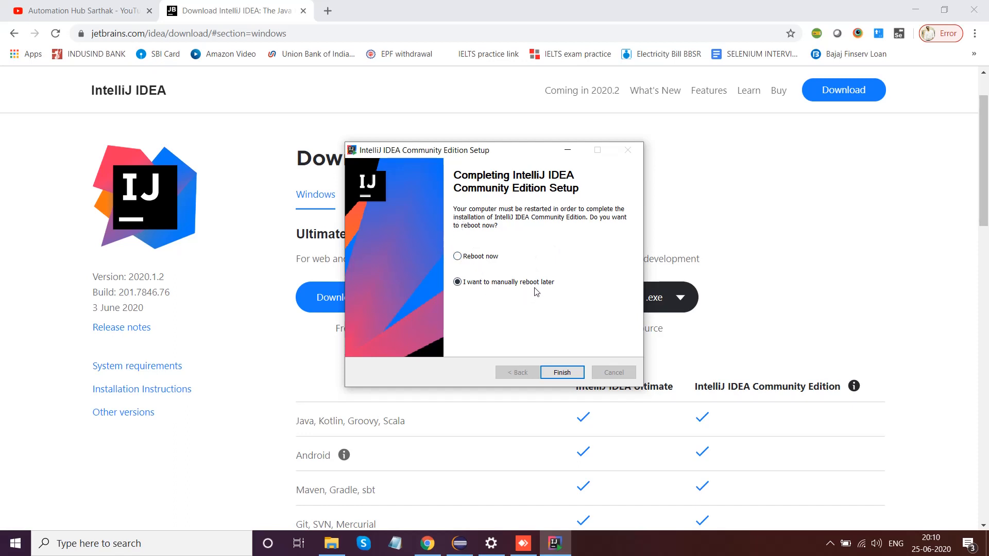
# Step: Finish the Community Edition setup with the option to manually reboot later
pyautogui.click(459, 257)
pyautogui.click(458, 283)
pyautogui.click(570, 371)
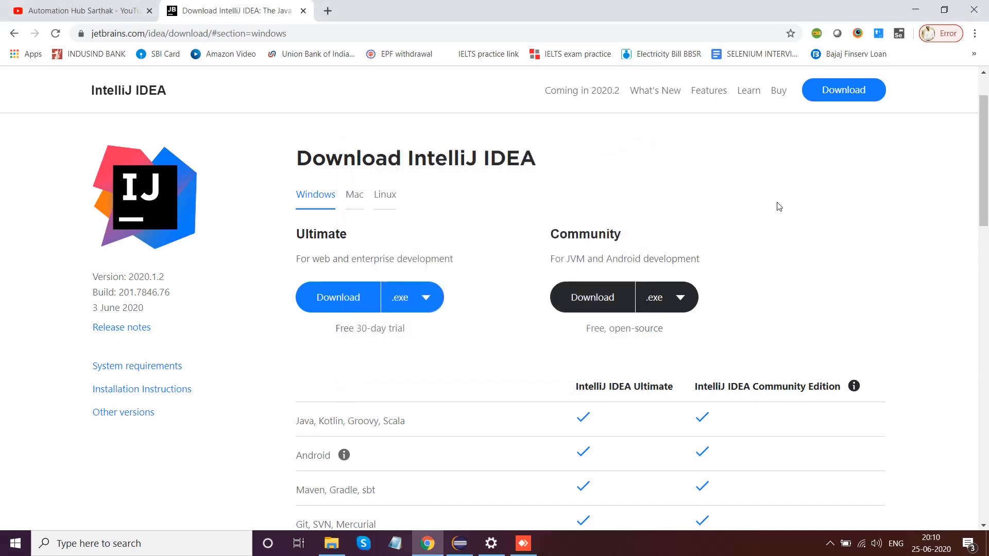
# Step: Minimize the open windows and launch IntelliJ IDEA Community Edition from its desktop shortcut
pyautogui.click(915, 9)
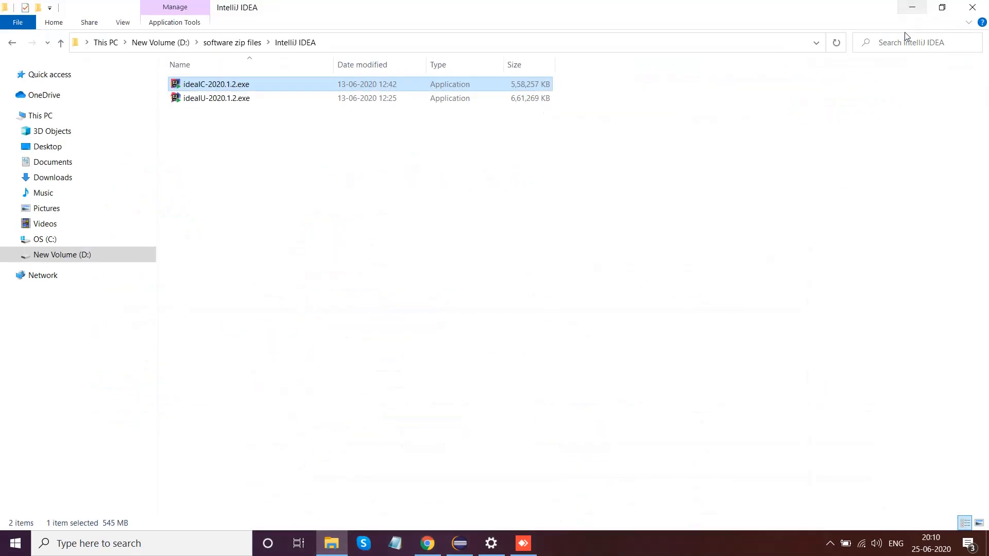
pyautogui.click(920, 7)
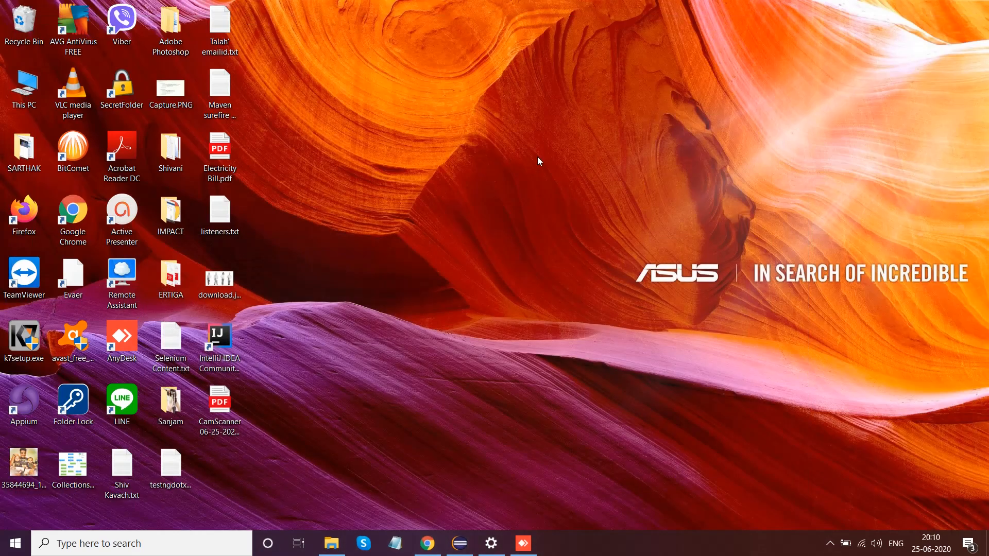
pyautogui.click(219, 358)
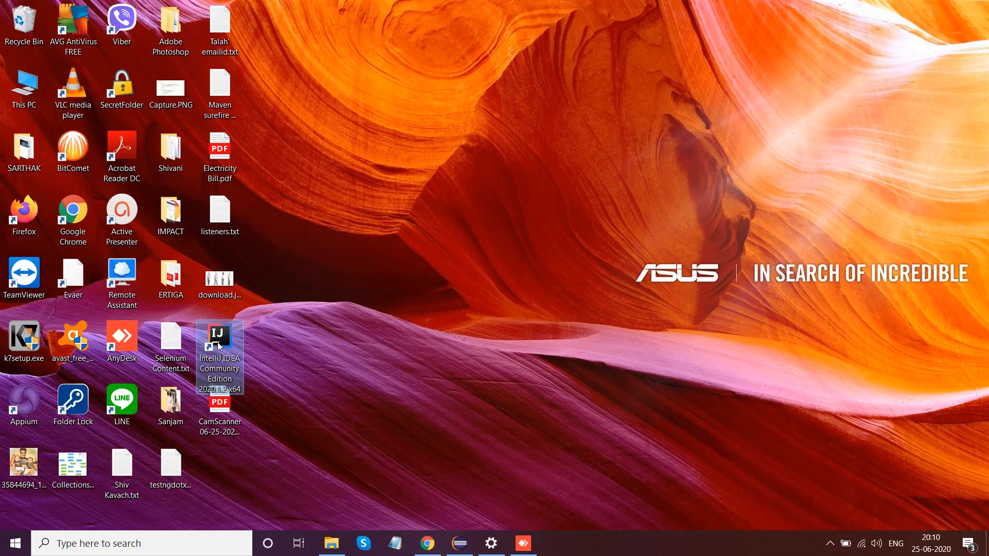
pyautogui.doubleClick(217, 341)
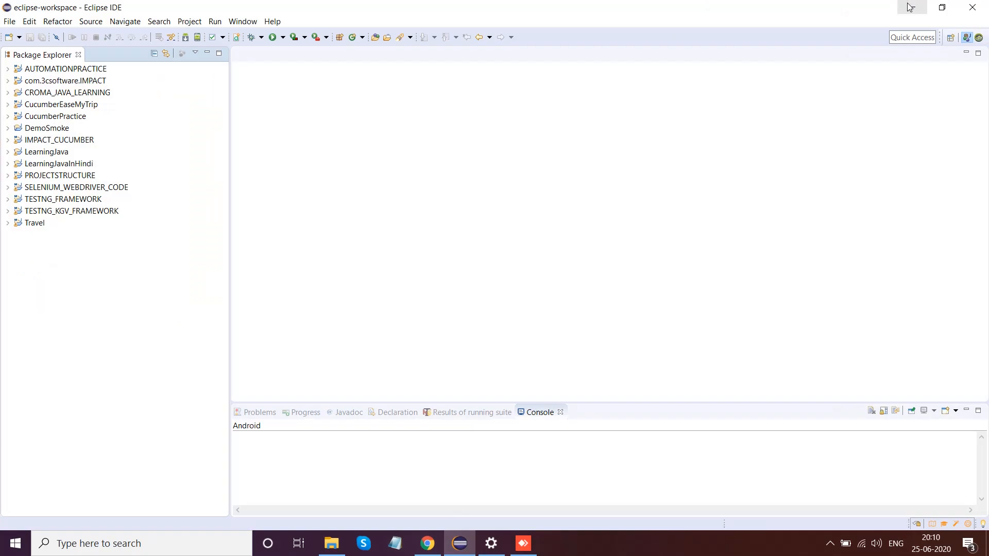
pyautogui.click(911, 7)
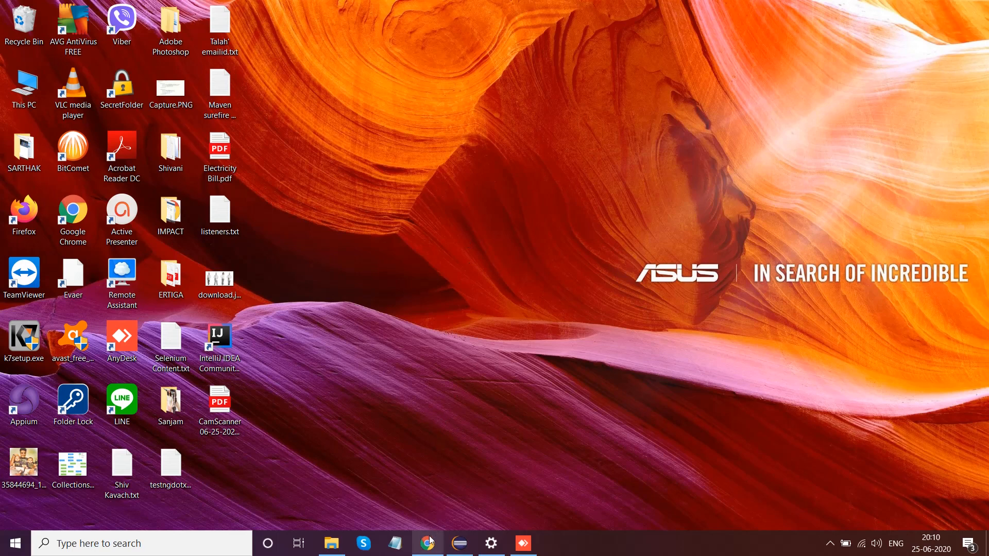
pyautogui.click(452, 447)
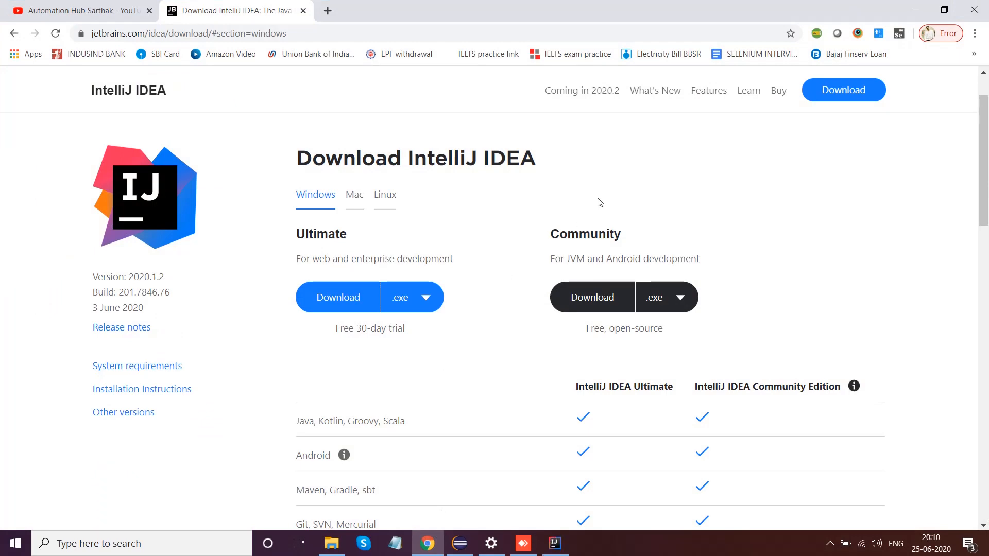
pyautogui.click(916, 10)
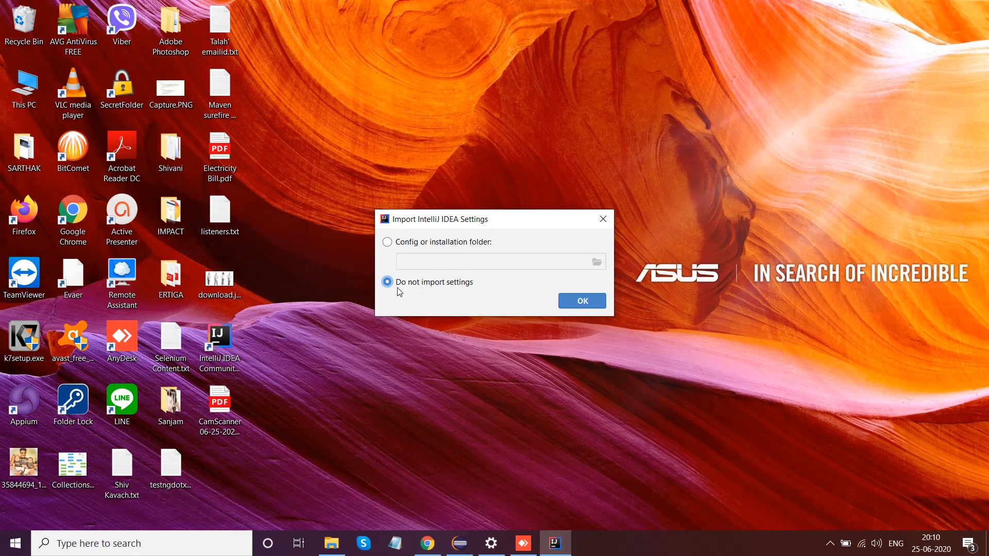
# Step: Continue without importing settings, choose the Light UI theme and proceed to the default plugins
pyautogui.click(587, 301)
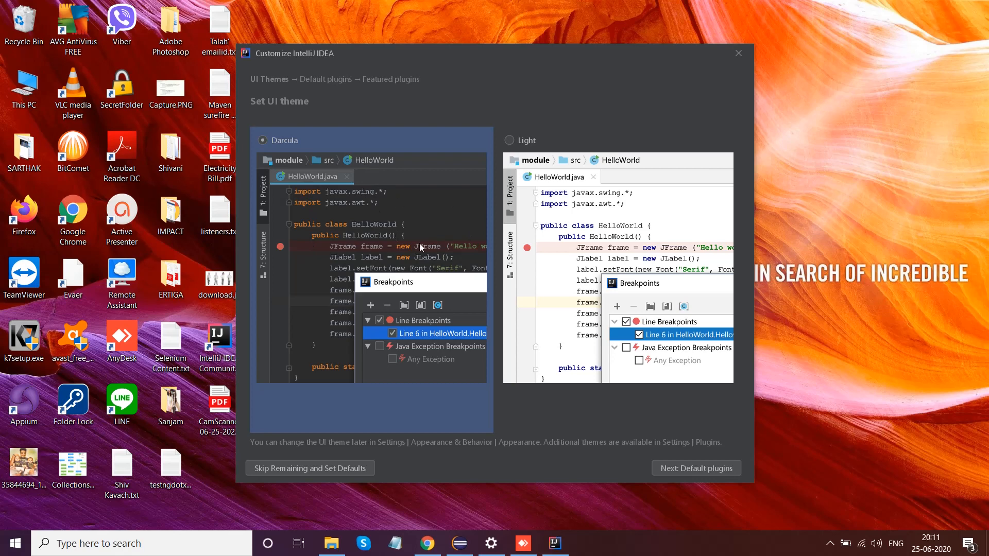
pyautogui.click(510, 140)
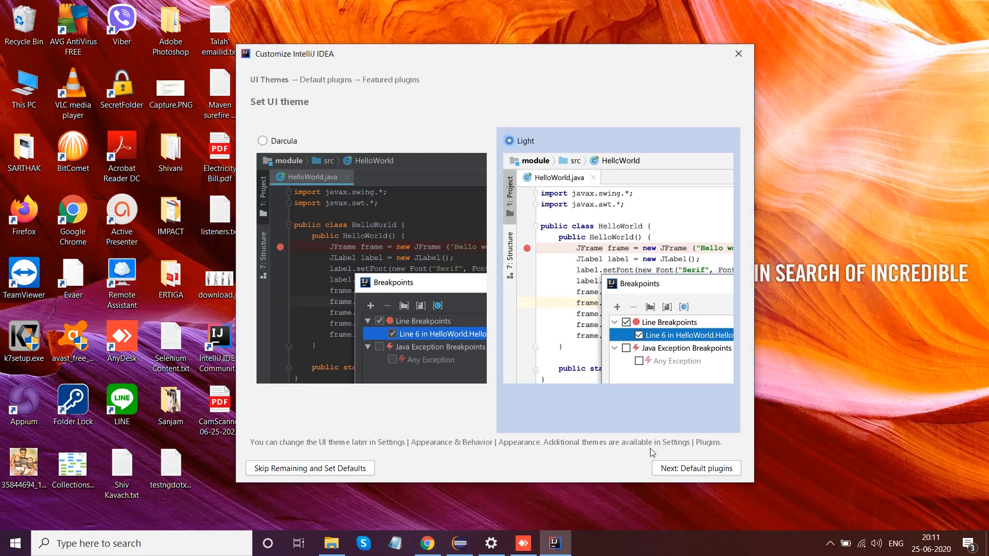
pyautogui.click(694, 473)
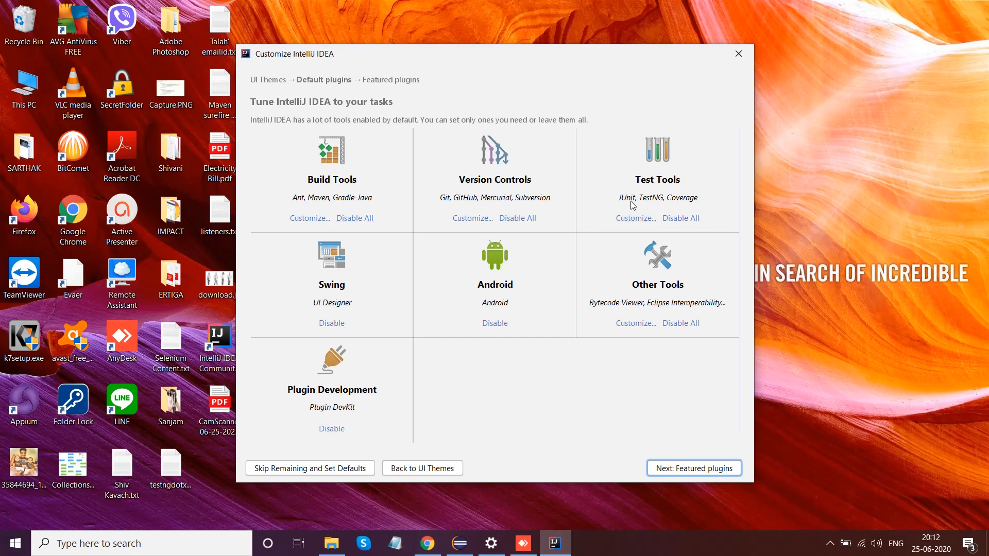
# Step: Review the Test Tools and Version Controls plugin sets, leaving every plugin in both enabled
pyautogui.click(637, 218)
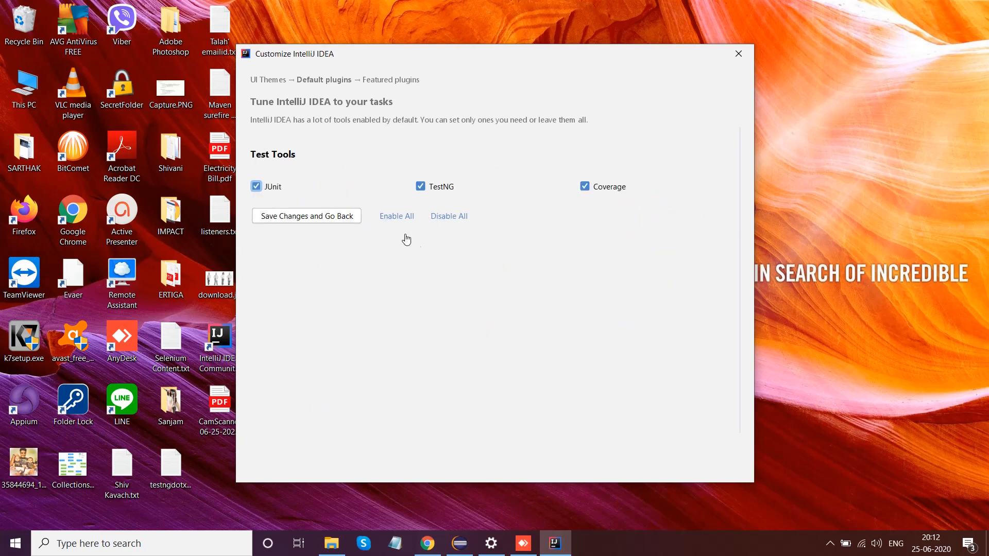
pyautogui.click(285, 217)
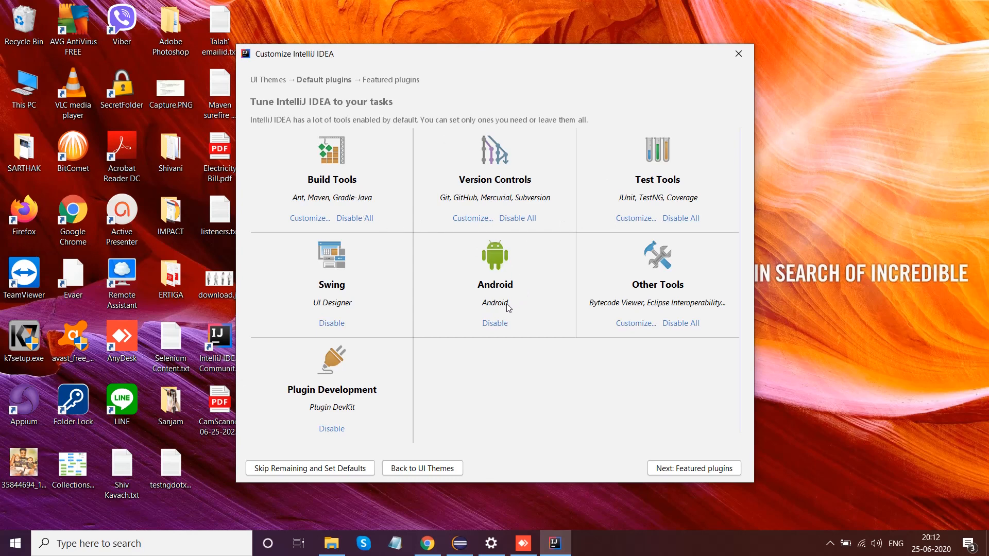
pyautogui.click(471, 220)
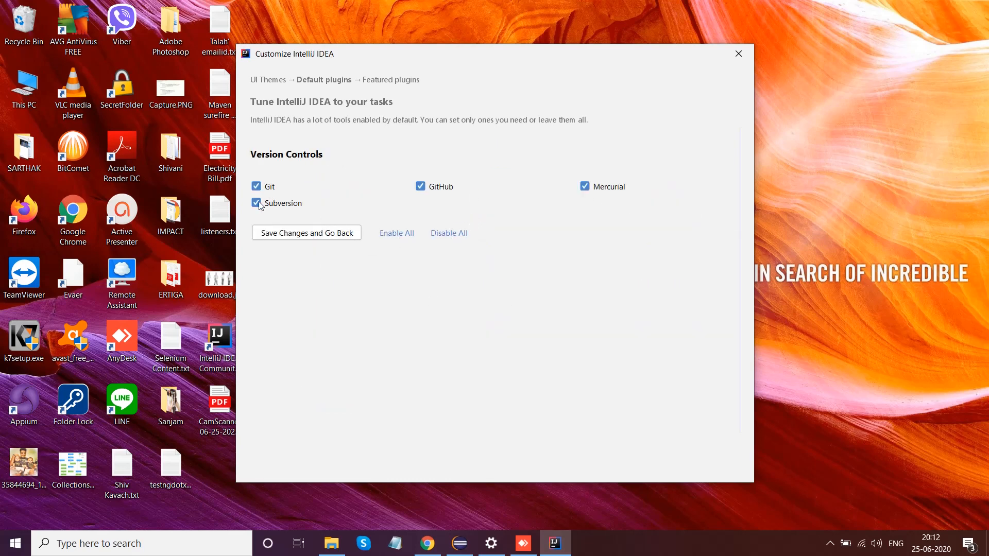
pyautogui.click(283, 235)
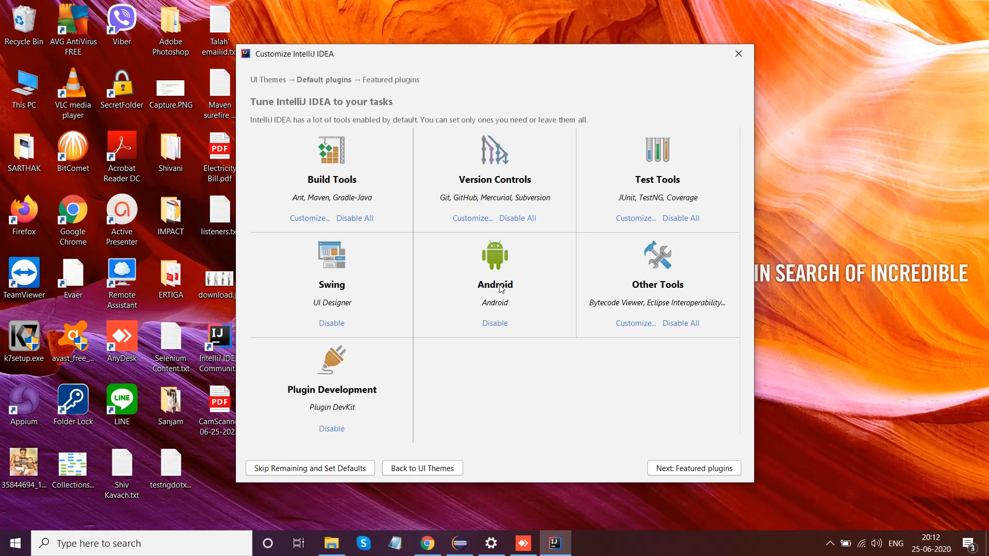
# Step: Go on to the featured plugins, look through them without installing any, and start using IntelliJ IDEA
pyautogui.click(685, 468)
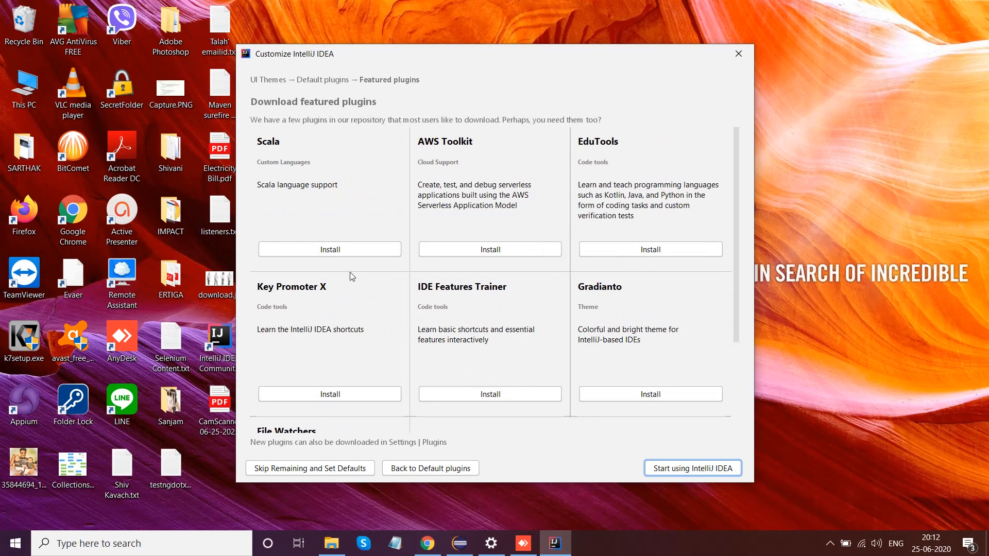
pyautogui.scroll(-1, 462, 266)
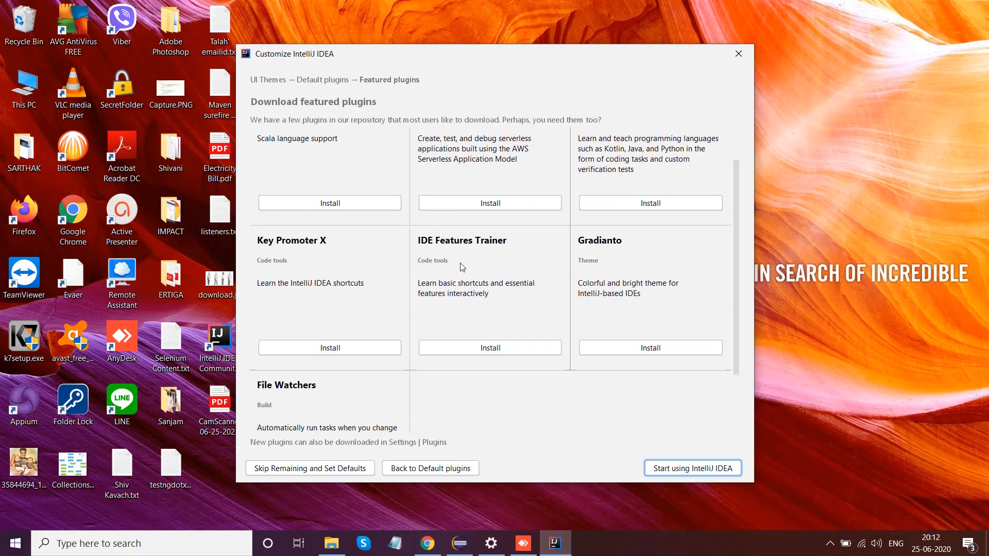
pyautogui.scroll(-2, 462, 266)
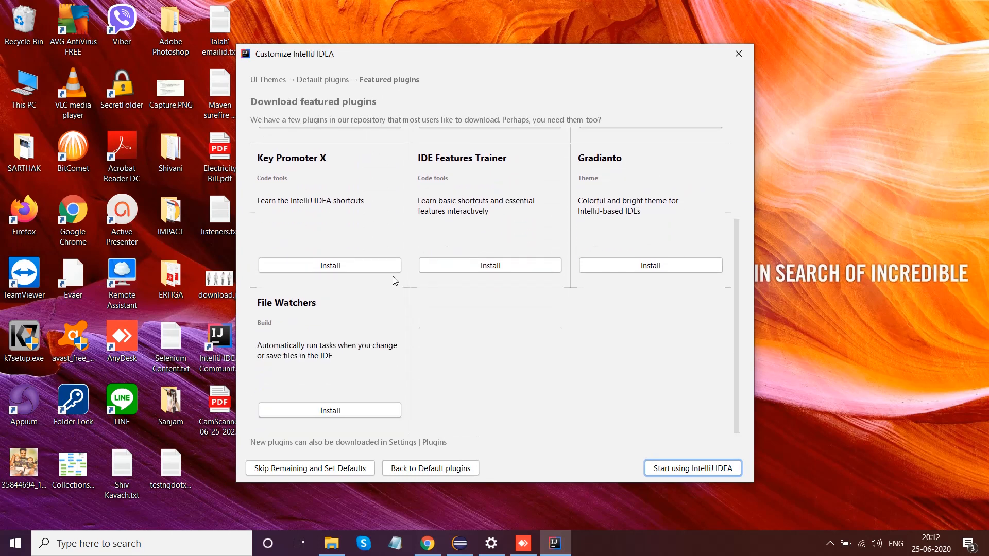
pyautogui.scroll(3, 395, 281)
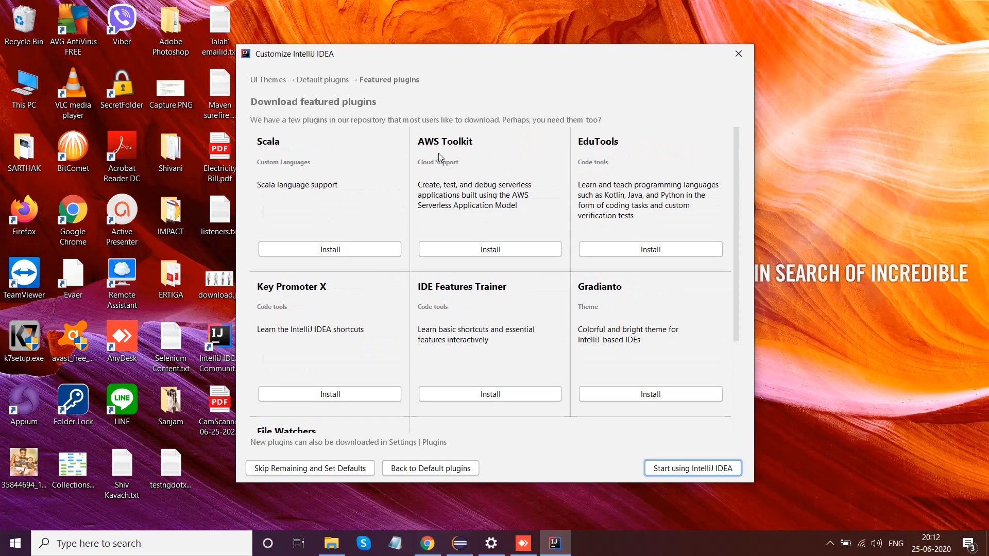
pyautogui.scroll(-2, 626, 222)
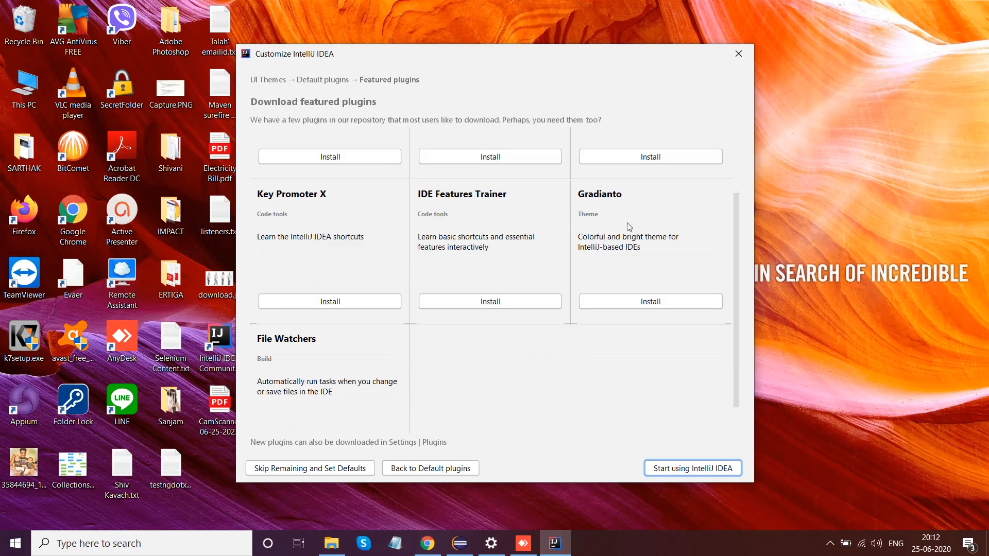
pyautogui.click(689, 468)
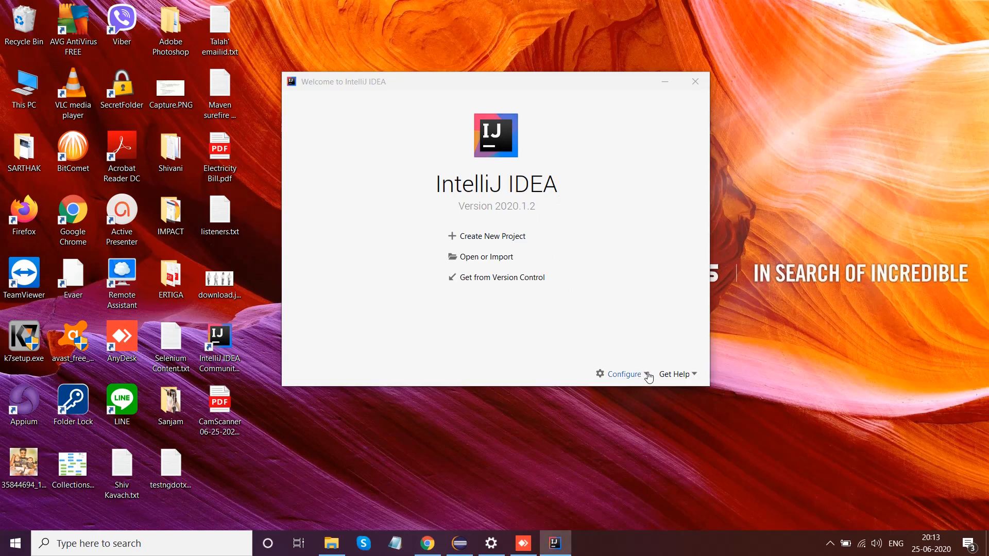
# Step: Look over the Configure options on the IntelliJ IDEA welcome screen
pyautogui.click(611, 379)
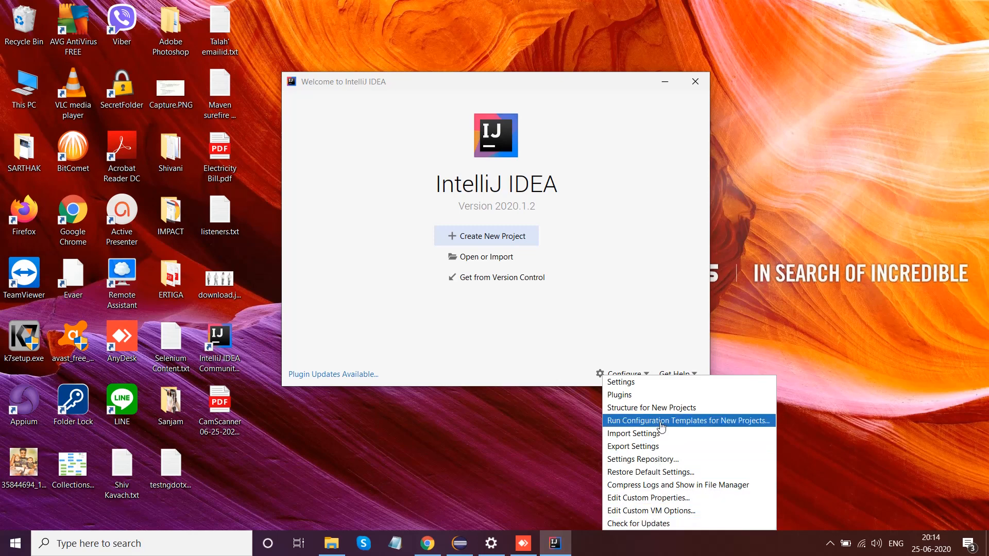
pyautogui.click(487, 341)
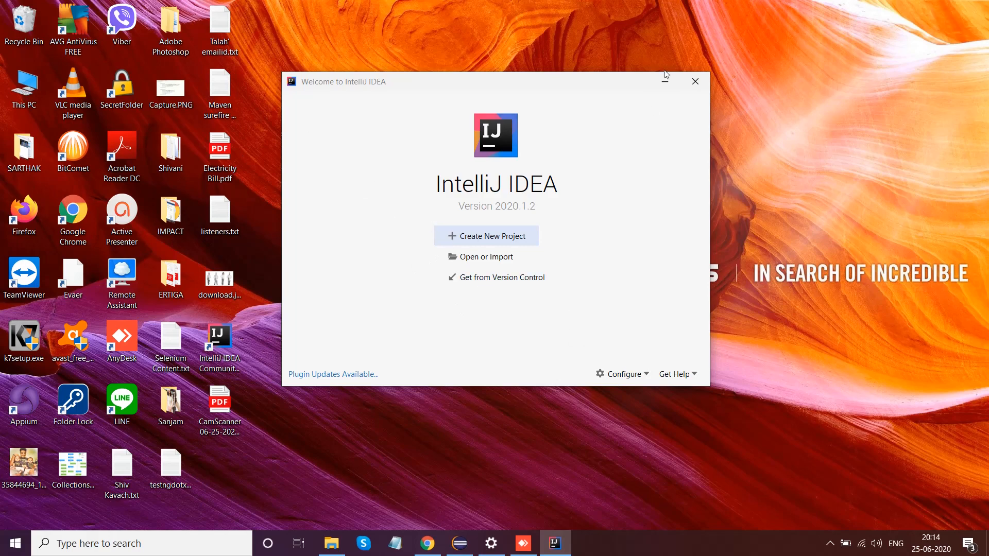
pyautogui.click(460, 543)
pyautogui.click(912, 7)
# Step: Start a new Java project and check the Project SDK choices, keeping version 1.8
pyautogui.click(497, 238)
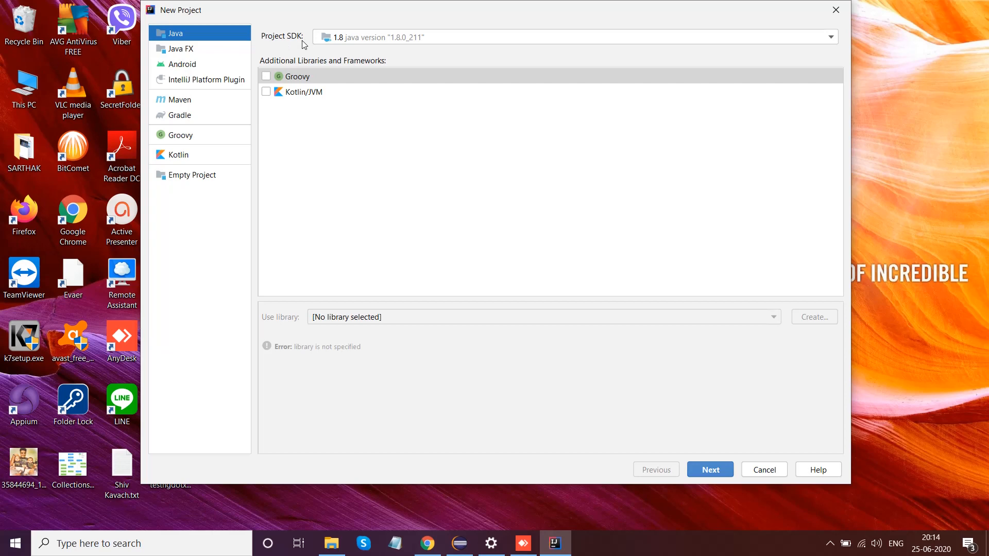
pyautogui.click(731, 37)
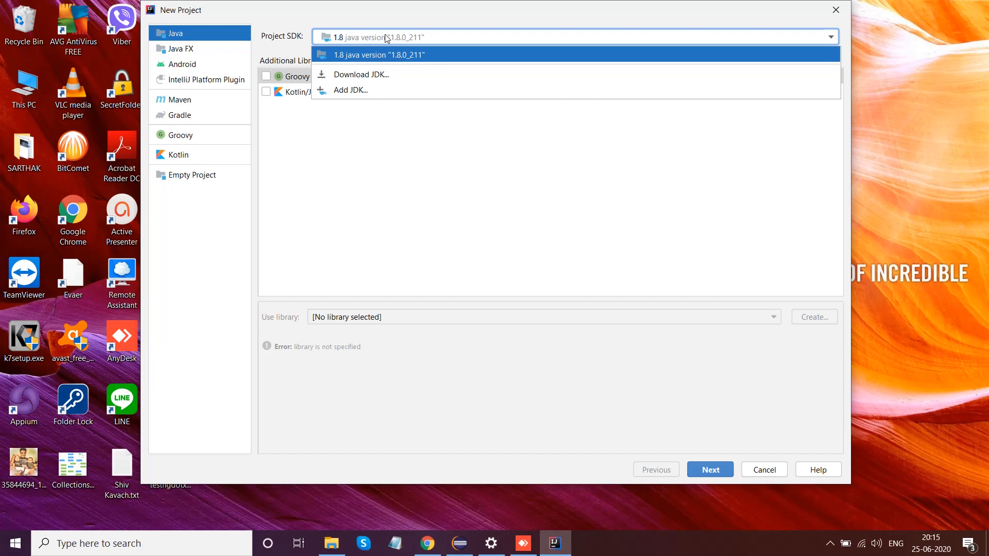
pyautogui.click(358, 133)
# Step: Open a Command Prompt and run java -version to compare the installed Java with the Project SDK
pyautogui.press('super+r')
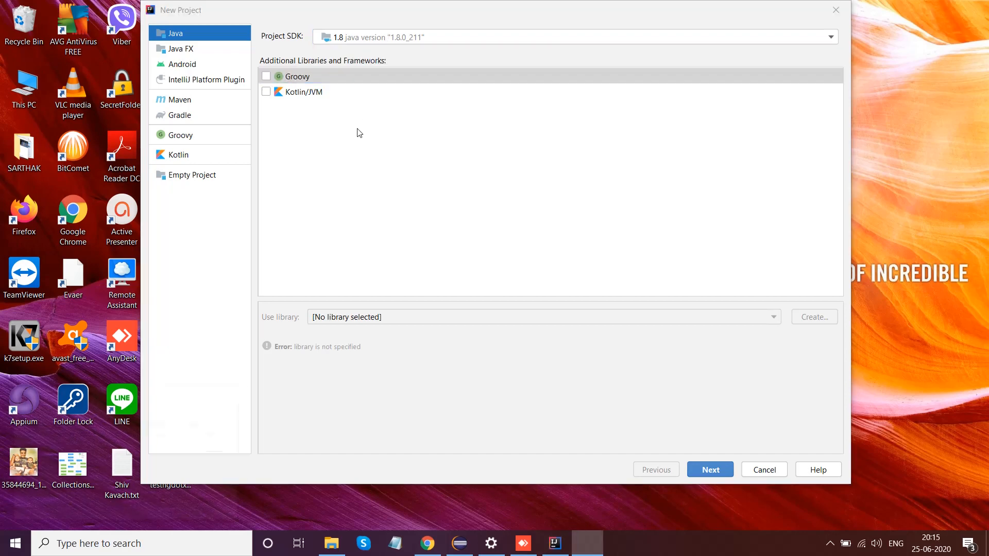
pyautogui.write('cmd')
pyautogui.press('Return')
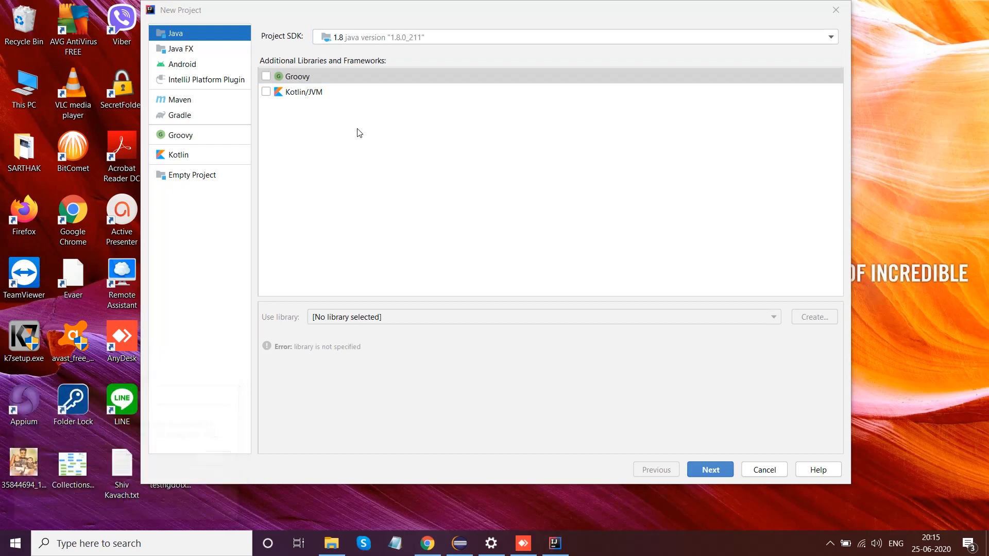
pyautogui.write('ja')
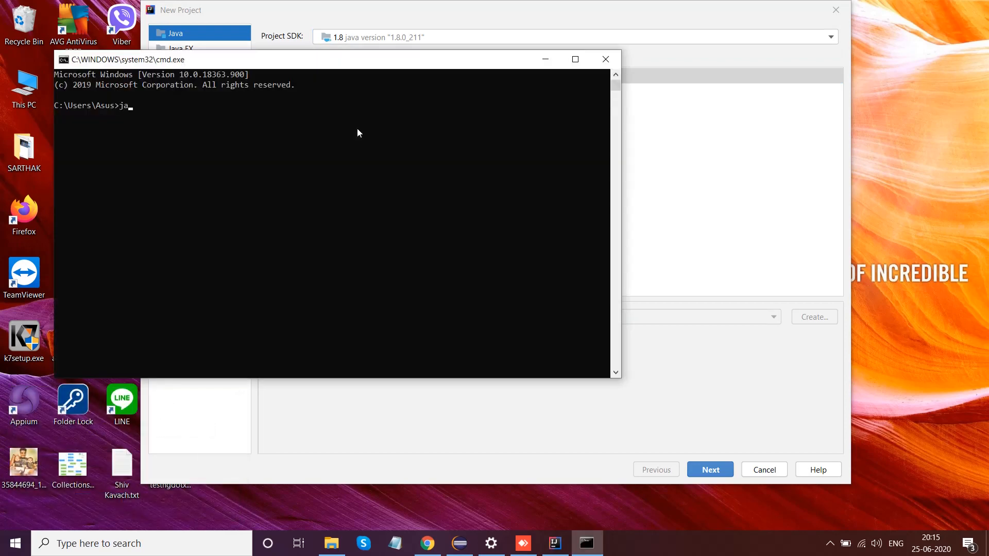
pyautogui.write('va -version')
pyautogui.press('Return')
pyautogui.moveTo(433, 62); pyautogui.dragTo(654, 148)
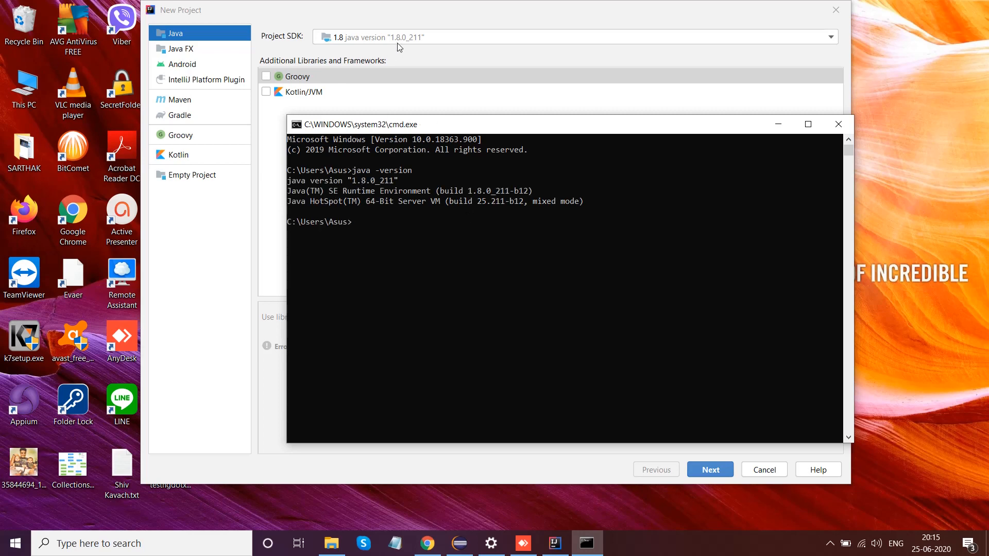
pyautogui.moveTo(469, 129); pyautogui.dragTo(491, 62)
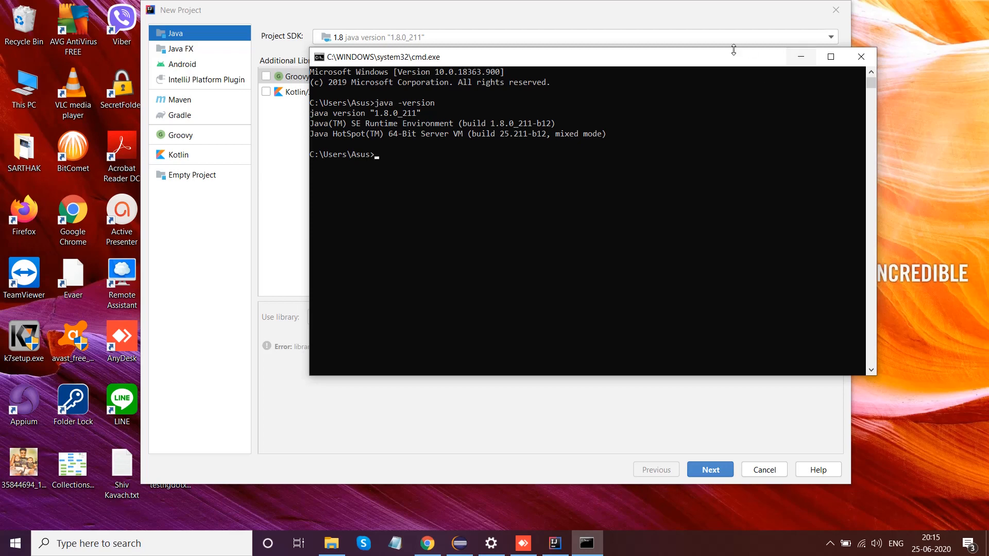
# Step: Run javac in the Command Prompt to check the Java compiler, keeping the Project SDK in view
pyautogui.moveTo(720, 58); pyautogui.dragTo(682, 134)
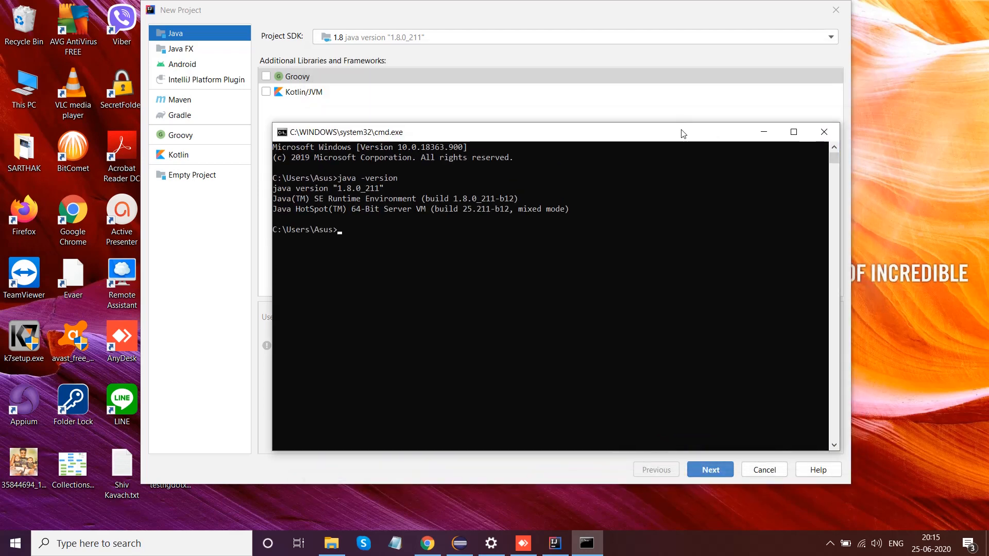
pyautogui.write('javac')
pyautogui.press('Return')
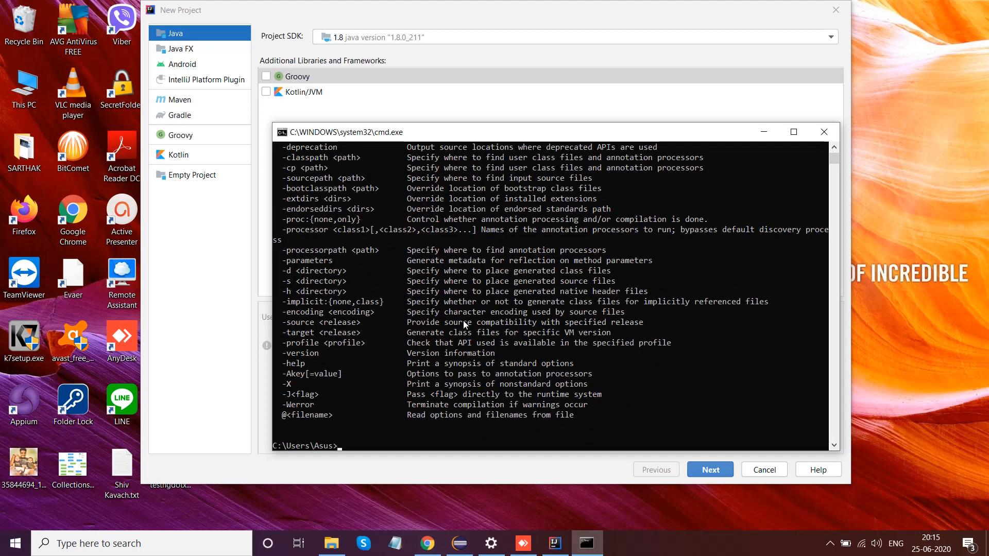
# Step: Put the Command Prompt away and review the Project SDK choices again, including downloading or adding a JDK, without changing the selection
pyautogui.click(764, 133)
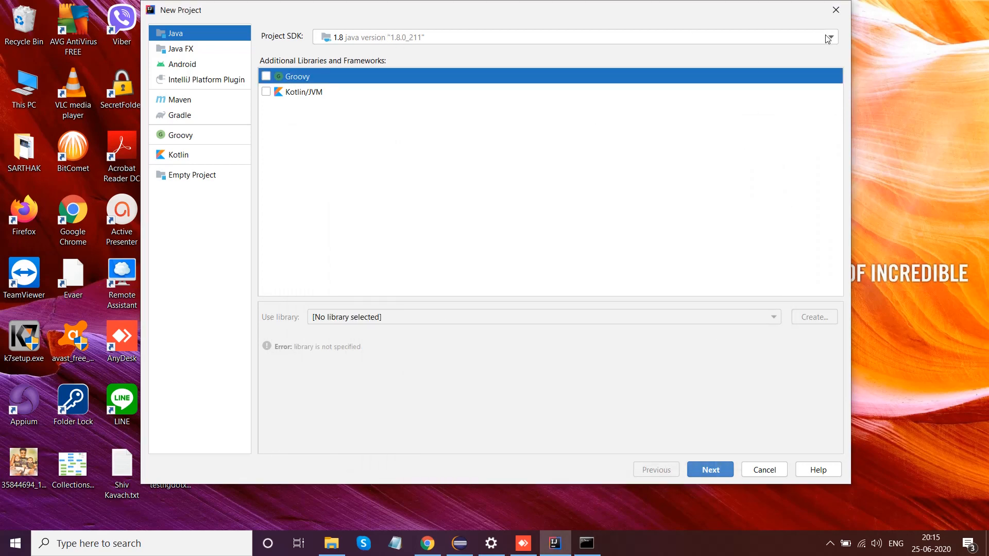
pyautogui.click(831, 38)
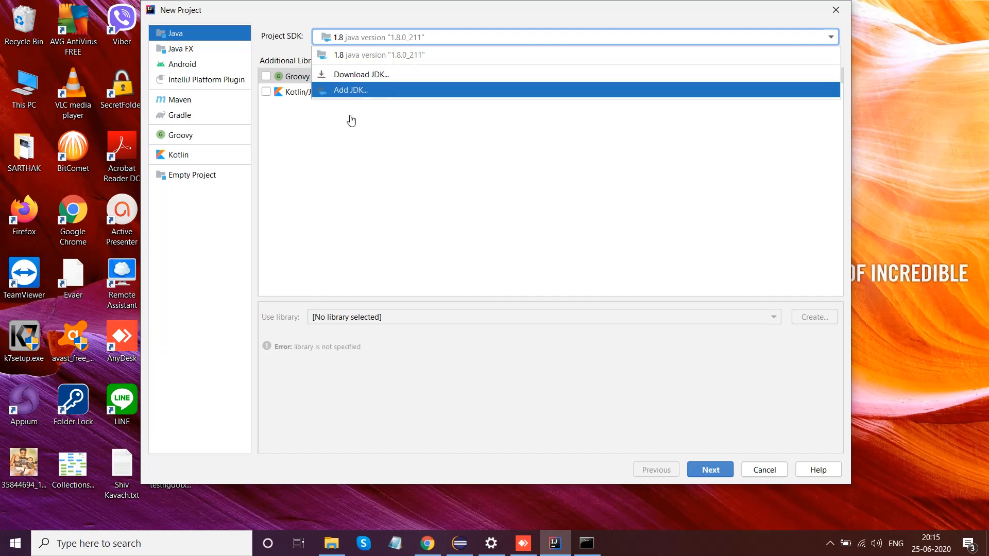
pyautogui.click(399, 170)
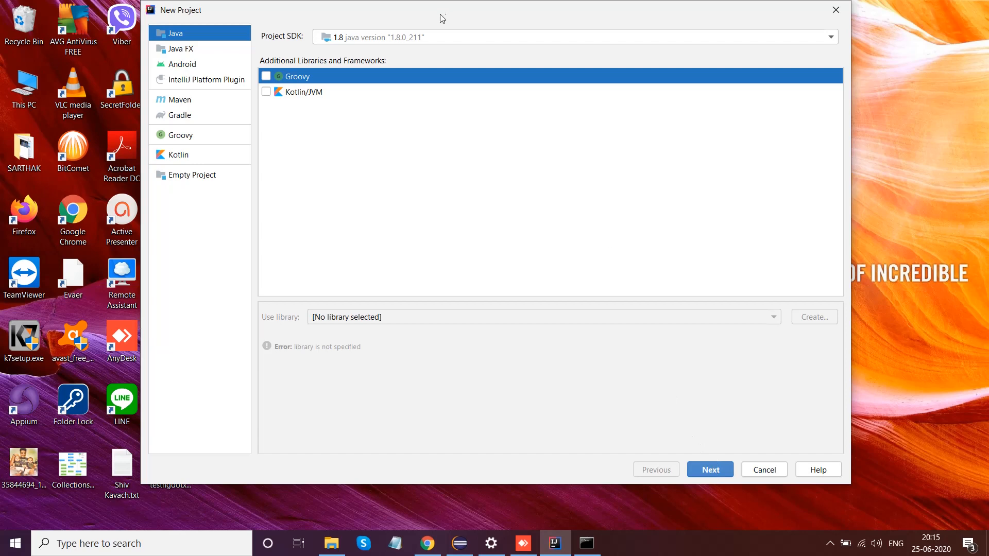
# Step: Choose the Java project type and base the new project on the Command Line App template
pyautogui.click(188, 36)
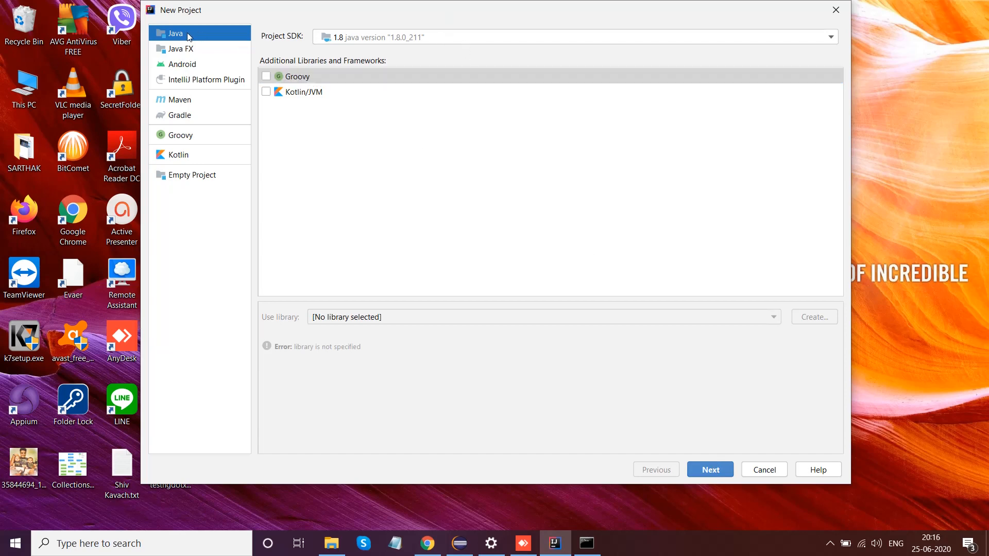
pyautogui.click(709, 470)
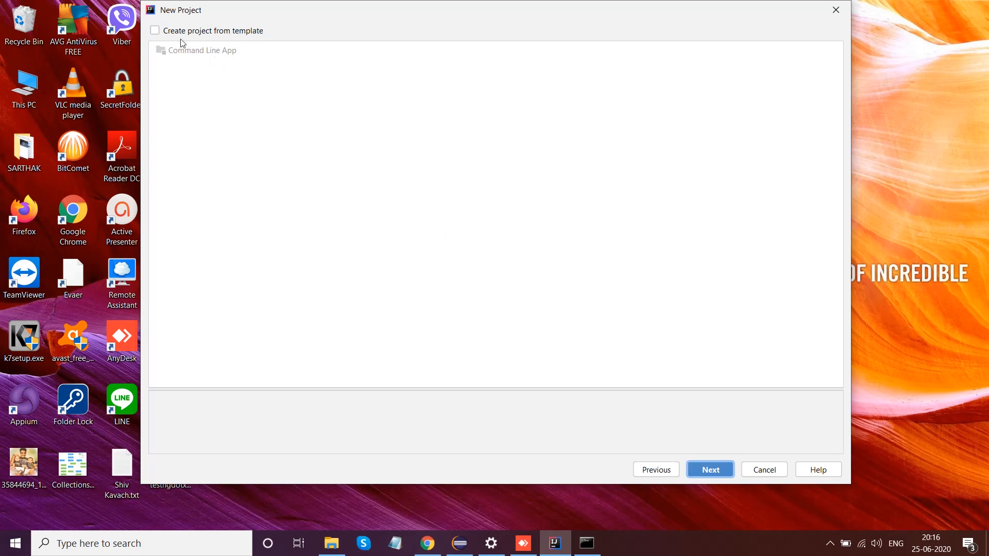
pyautogui.click(156, 30)
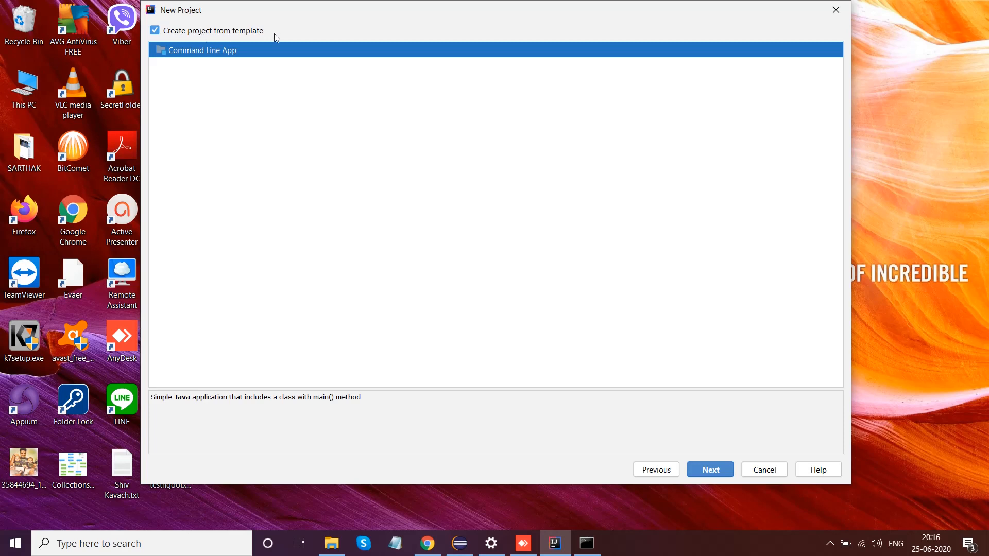
pyautogui.click(710, 470)
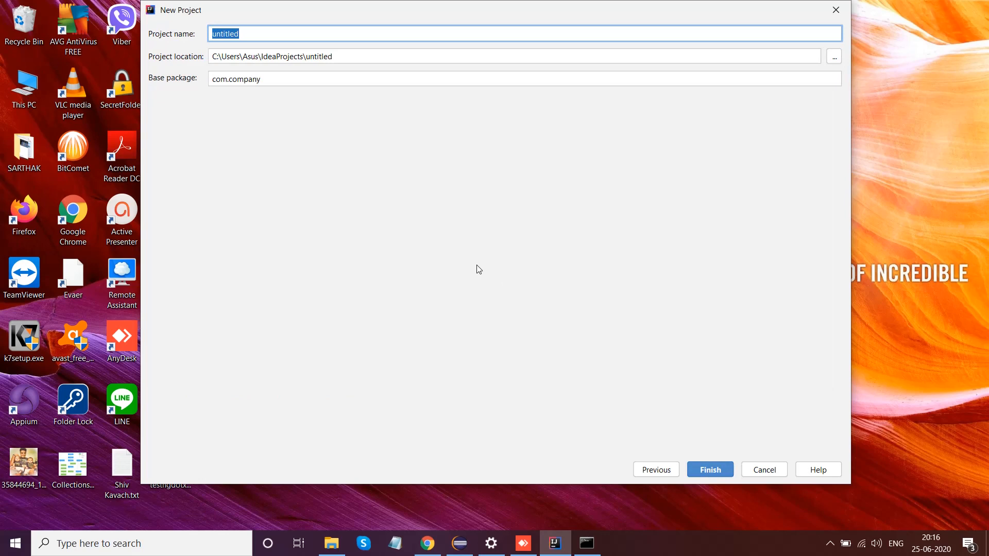
# Step: Name the project FIRST_JAVA_PROJECT
pyautogui.write('JA')
pyautogui.press('BackSpace')
pyautogui.press('BackSpace')
pyautogui.write('FIRST_JAVA_')
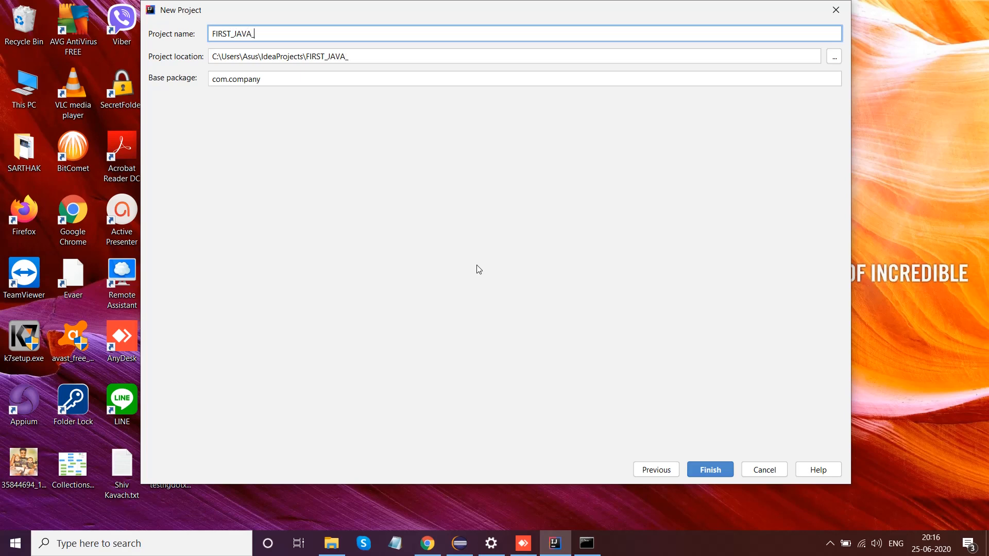
pyautogui.write('PROJECT')
# Step: Set the base package to com.automationhubsarthak..java and try to create the project
pyautogui.click(272, 81)
pyautogui.press('BackSpace')
pyautogui.press('BackSpace')
pyautogui.press('BackSpace')
pyautogui.press('BackSpace')
pyautogui.press('BackSpace')
pyautogui.press('BackSpace')
pyautogui.press('BackSpace')
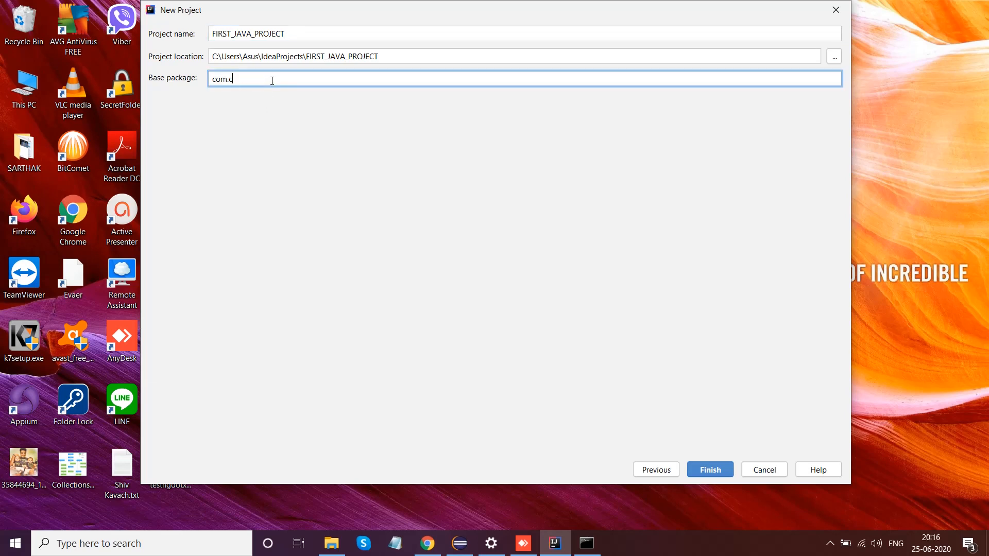
pyautogui.write('automationhubsarthak..java')
pyautogui.click(714, 471)
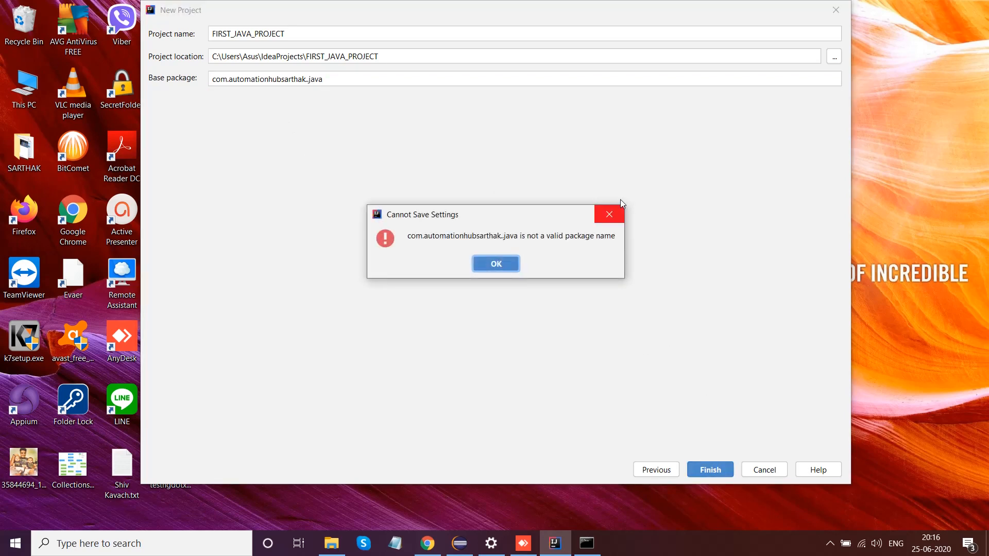
# Step: Remove the extra dot so the base package reads com.automationhubsarthak.java, and create the project
pyautogui.press('Return')
pyautogui.click(350, 77)
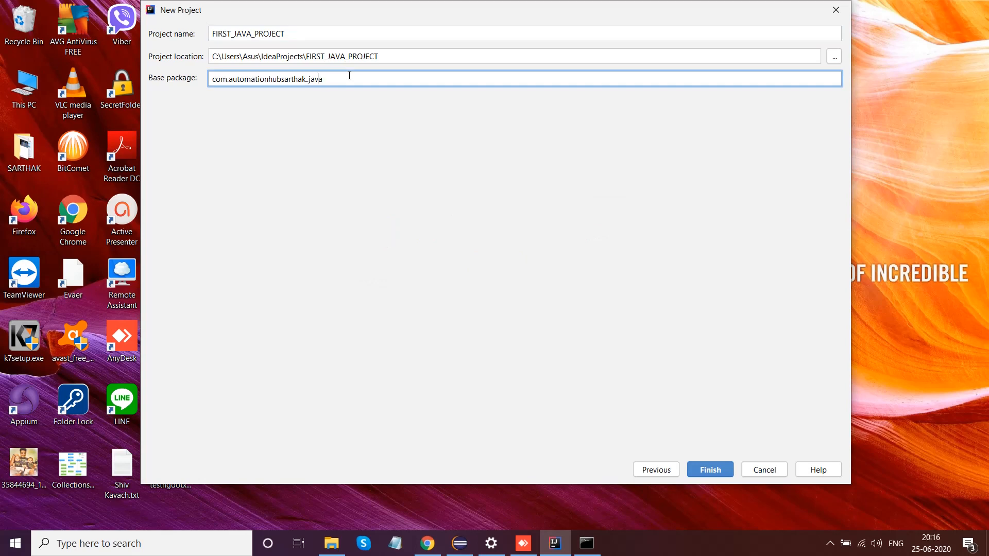
pyautogui.press('Left')
pyautogui.press('Left')
pyautogui.press('Left')
pyautogui.press('Left')
pyautogui.press('BackSpace')
pyautogui.click(711, 471)
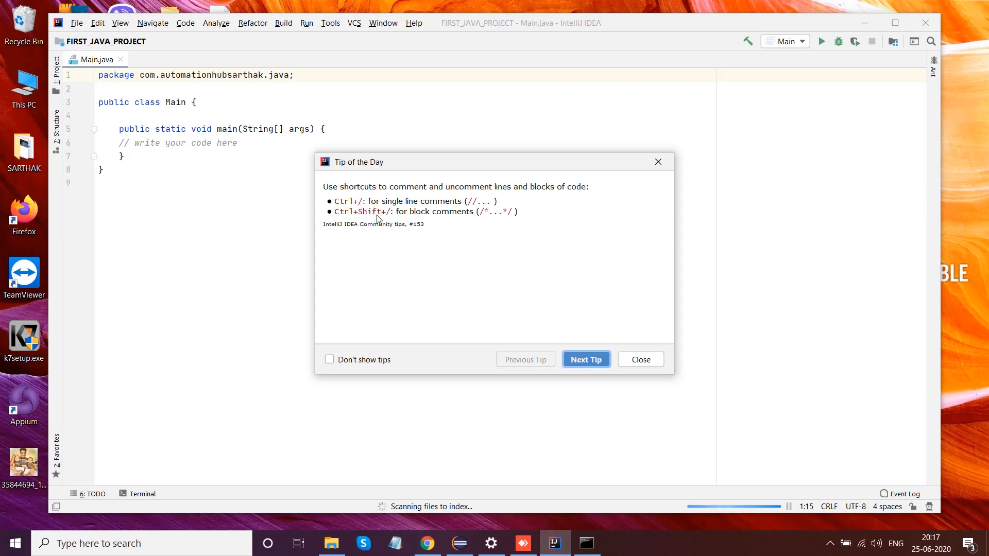
# Step: Browse through several tips of the day and close the tips window
pyautogui.click(588, 363)
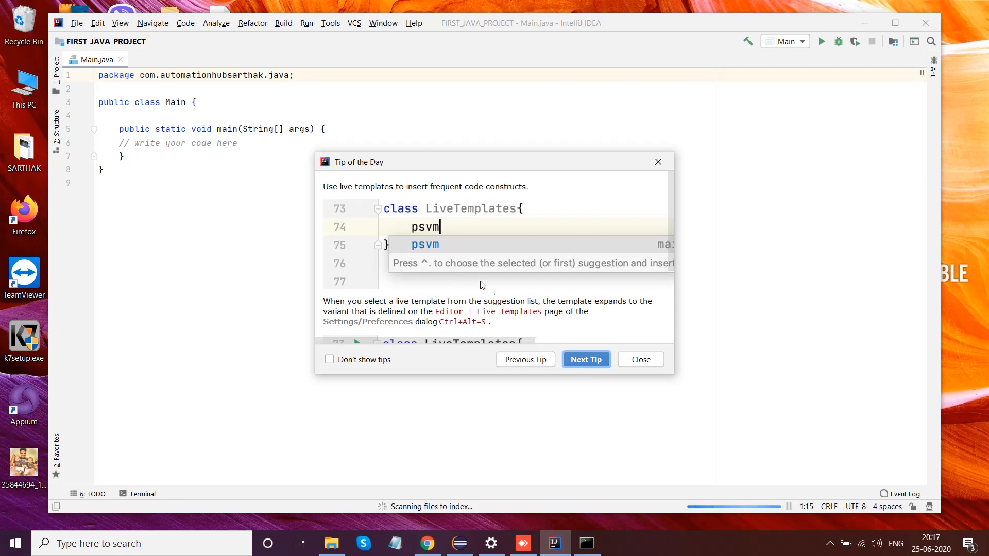
pyautogui.click(591, 363)
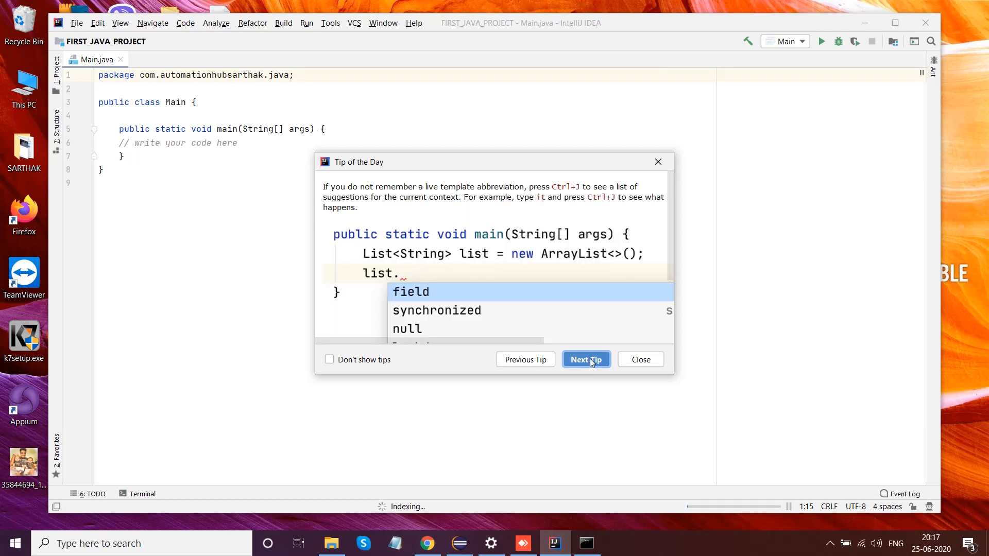
pyautogui.click(589, 359)
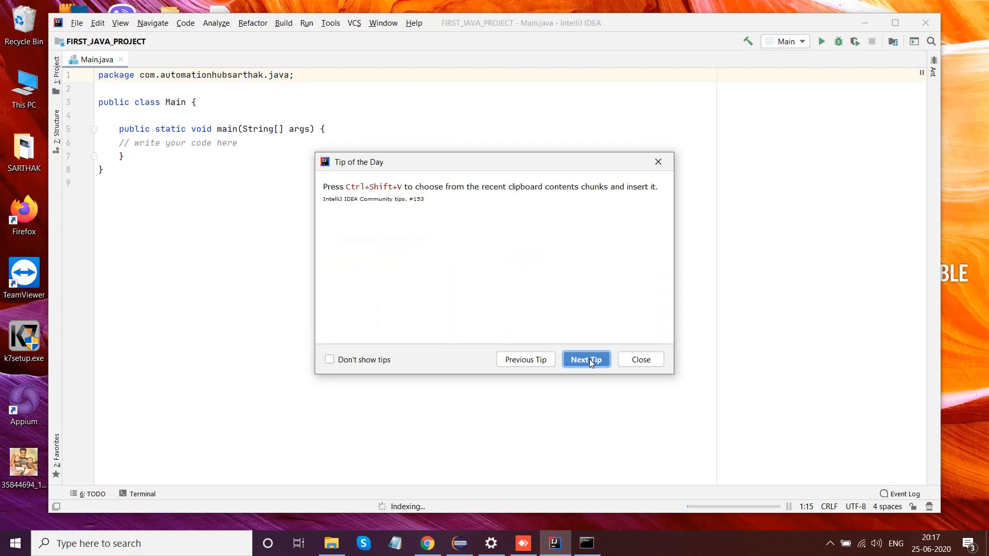
pyautogui.click(590, 359)
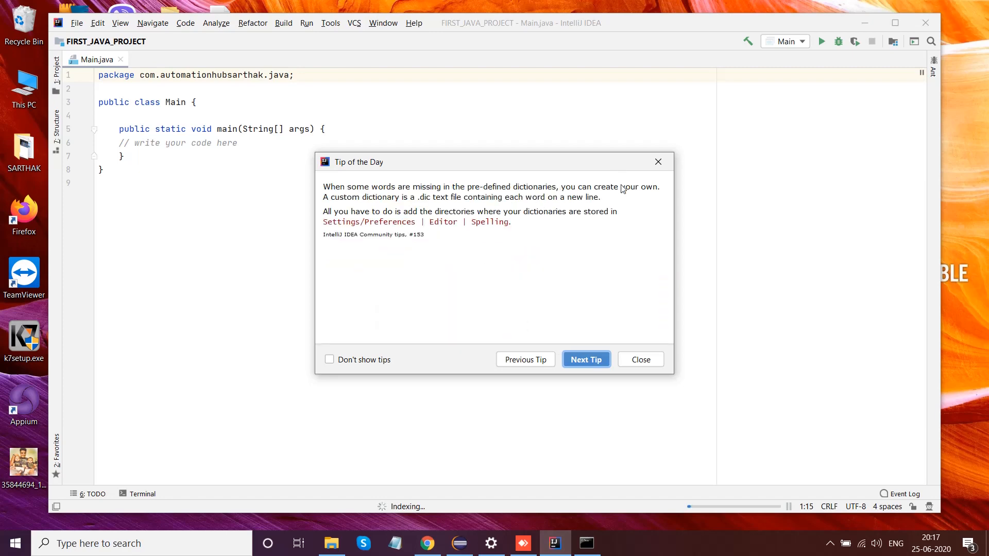
pyautogui.click(658, 162)
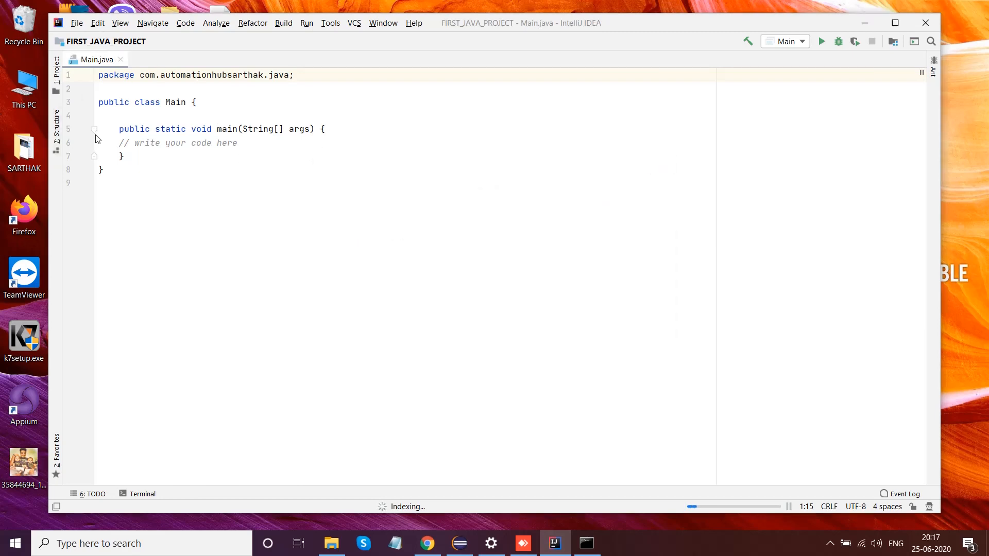
# Step: Look at the Package Explorer in Eclipse for comparison, return to IntelliJ IDEA and show the project file tree
pyautogui.click(459, 543)
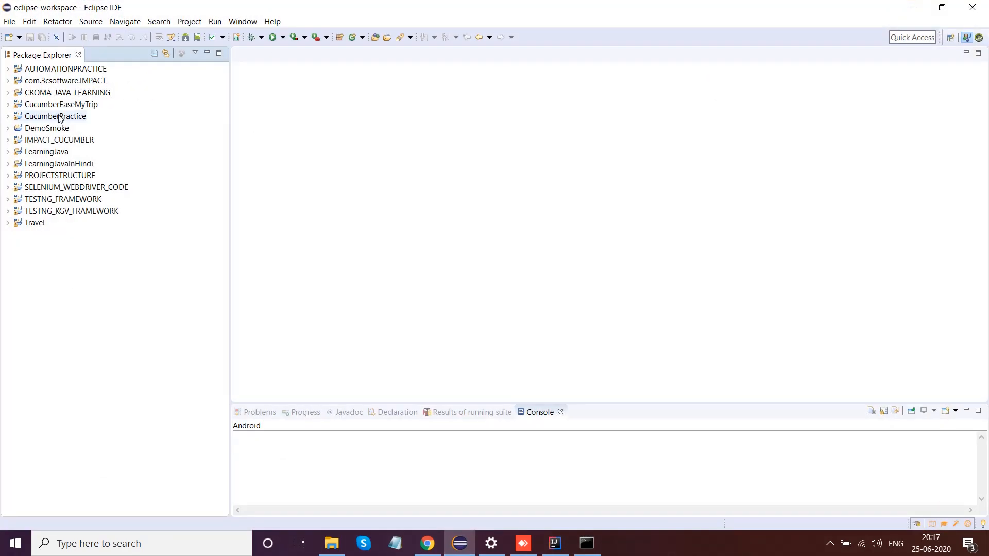
pyautogui.click(915, 14)
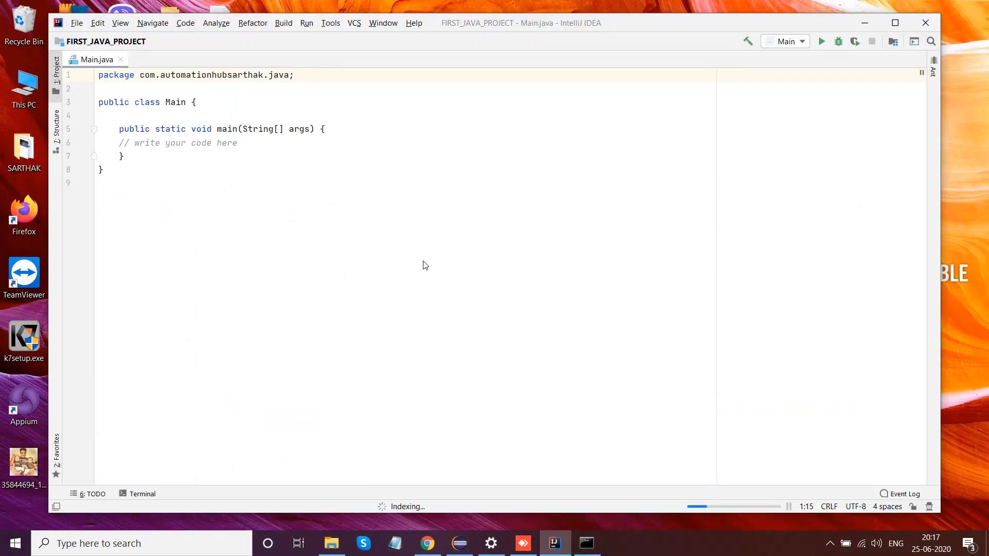
pyautogui.click(57, 71)
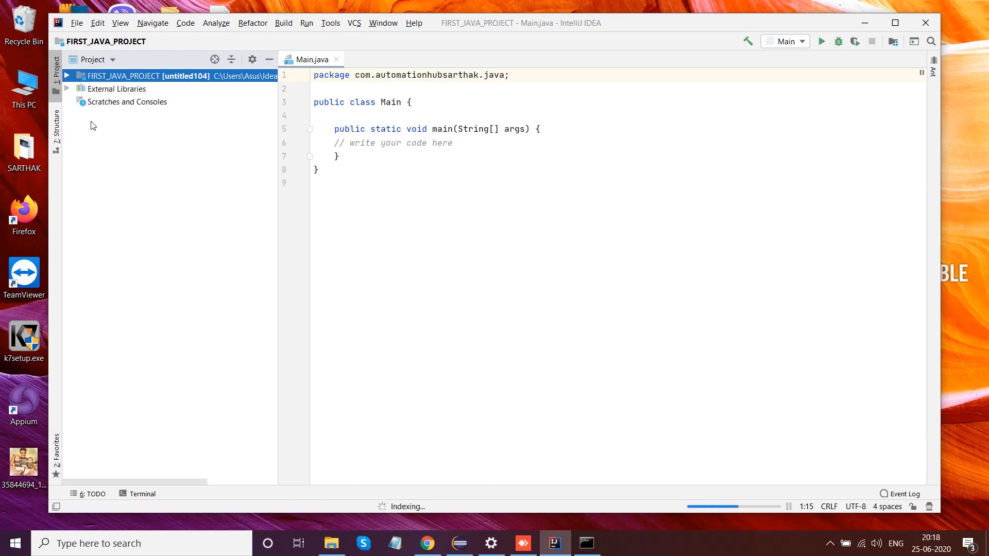
# Step: Examine the JDK 1.8 jar files under External Libraries and collapse that branch
pyautogui.click(67, 90)
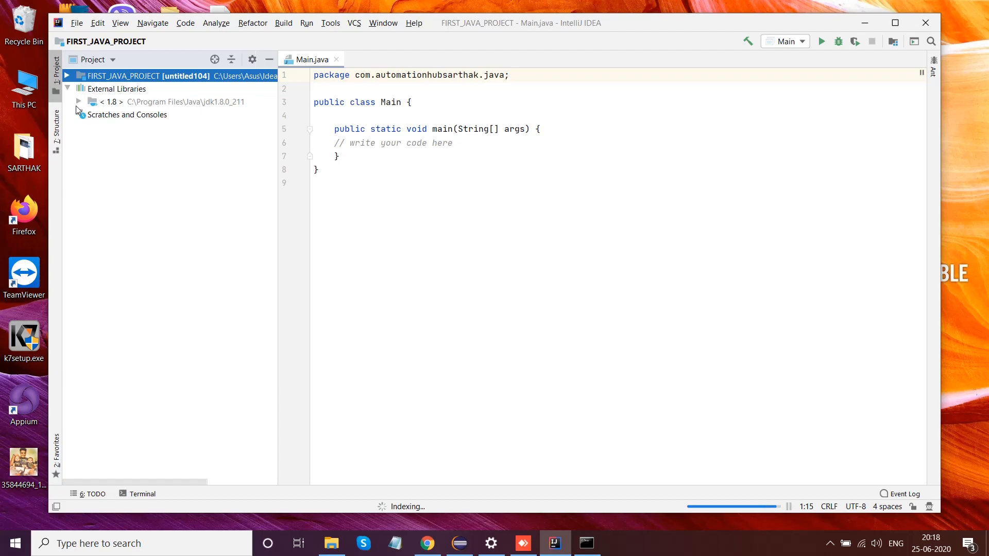
pyautogui.click(80, 103)
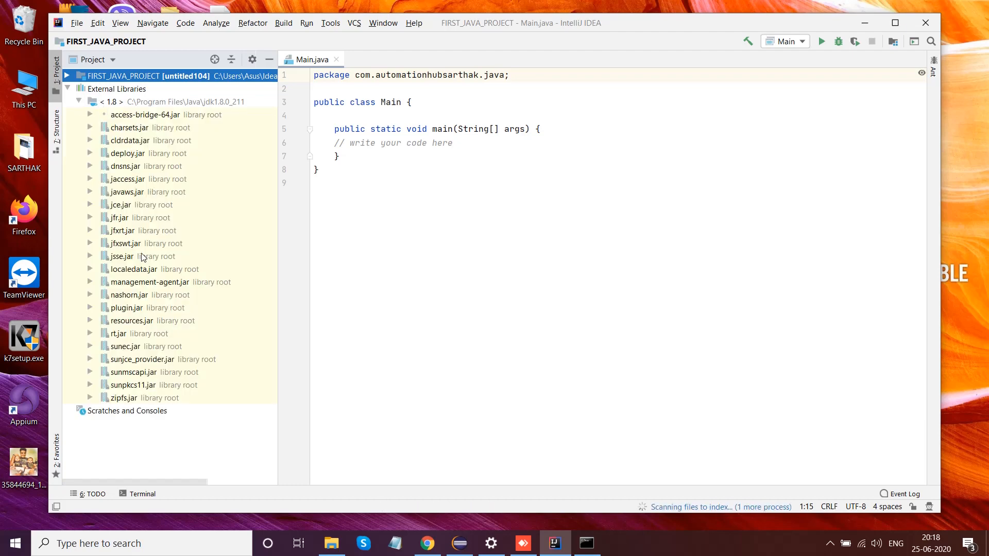
pyautogui.click(68, 89)
# Step: Expand FIRST_JAVA_PROJECT through src and the com.automationhubsarthak.java package, and select the Main class
pyautogui.click(67, 75)
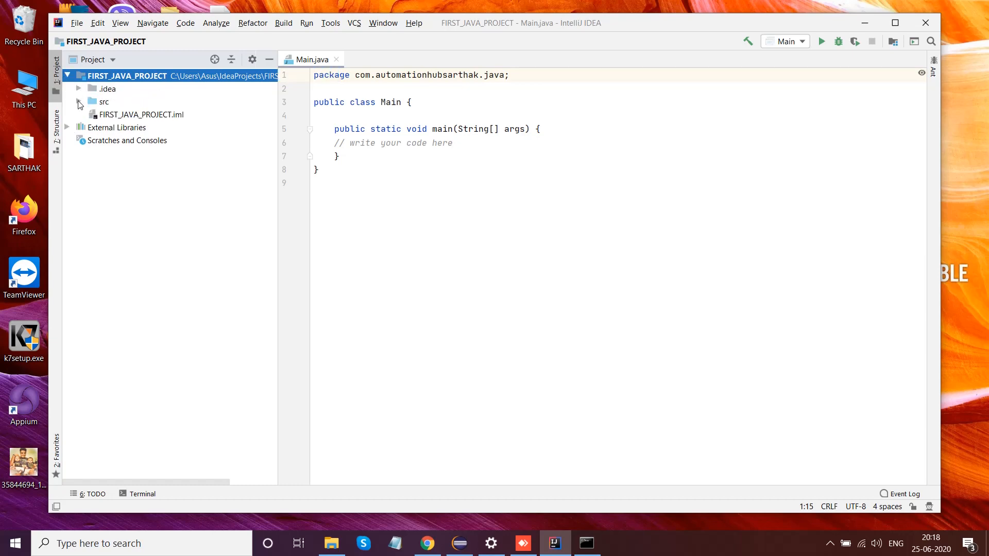
pyautogui.click(78, 100)
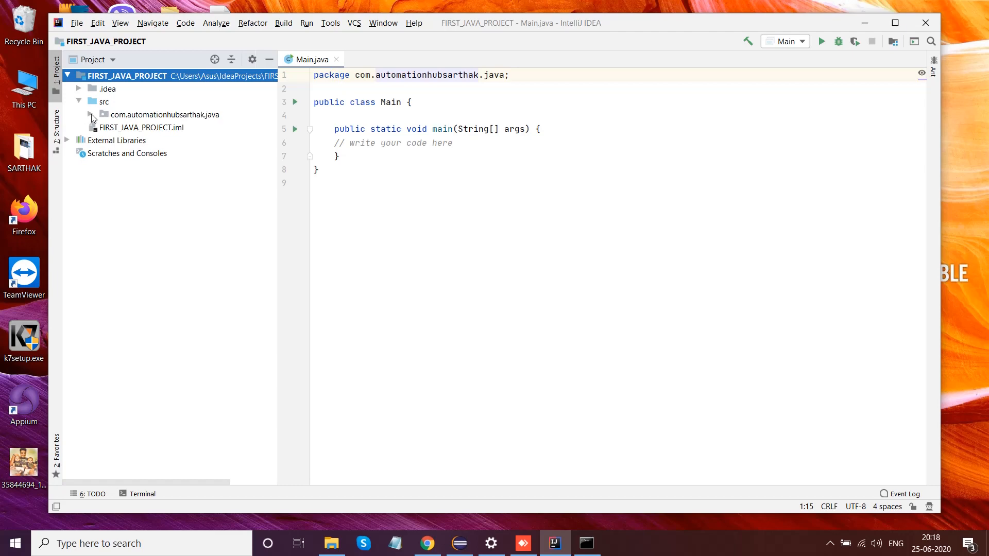
pyautogui.click(91, 114)
pyautogui.click(133, 129)
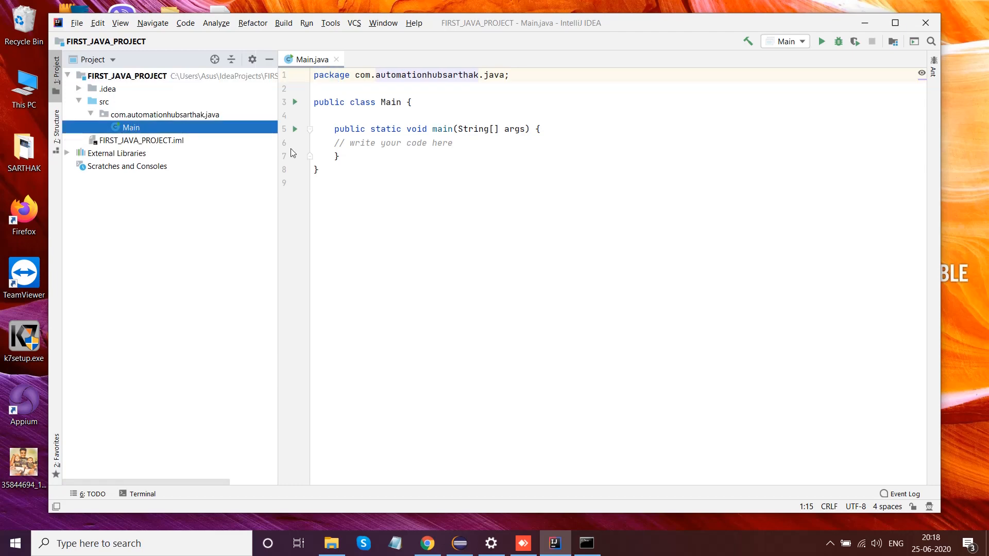
# Step: Delete the placeholder comment "// write your code here" from the main method
pyautogui.click(380, 102)
pyautogui.doubleClick(339, 142)
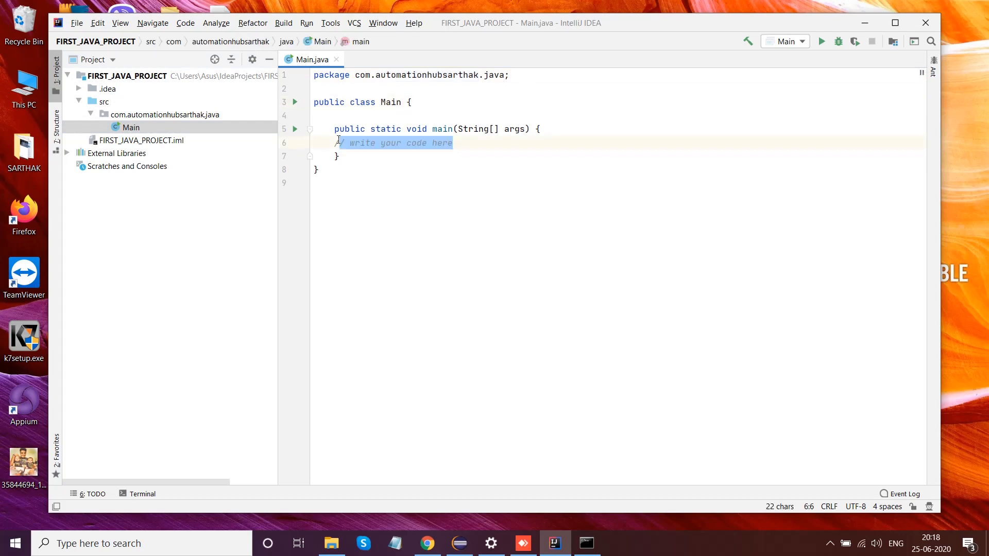
pyautogui.press('BackSpace')
pyautogui.press('BackSpace')
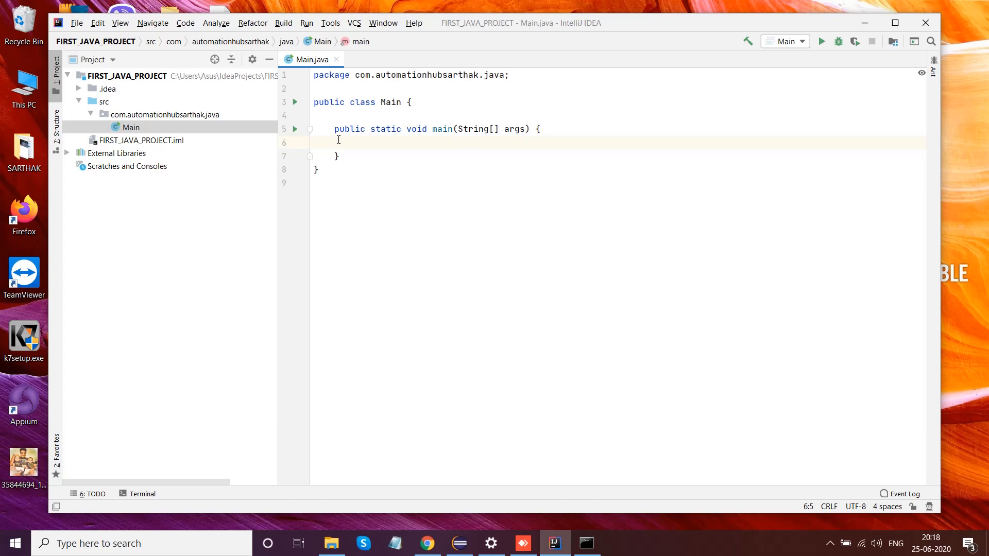
# Step: Add the statement System.out.println("We are learning Java in IntelliJ IDEA"); to the main method
pyautogui.write('System.out.println')
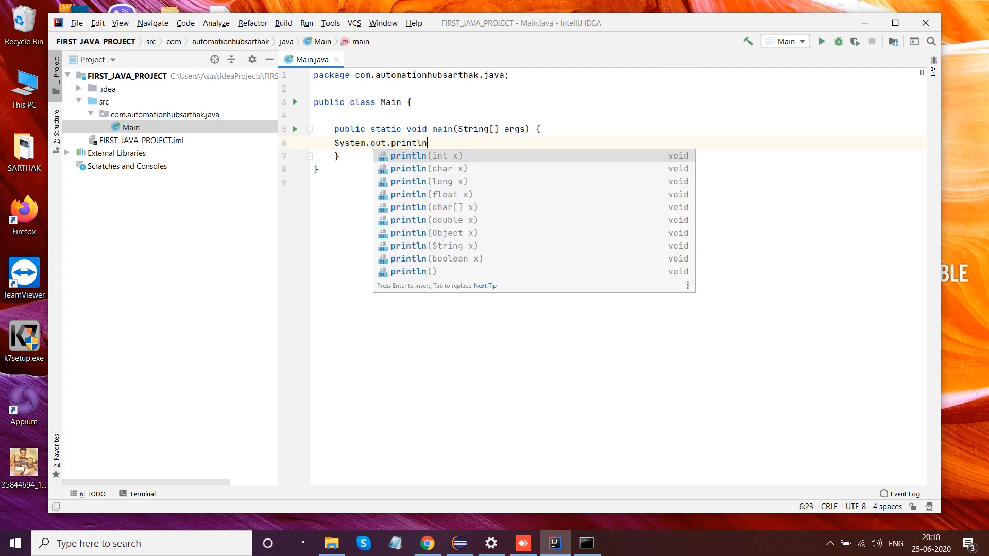
pyautogui.write('("')
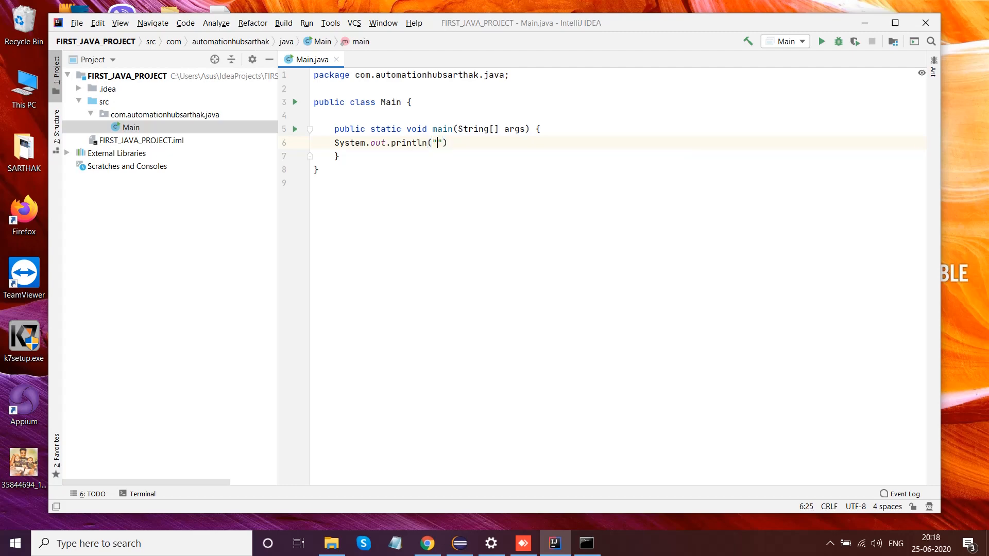
pyautogui.write('We are learning AVA')
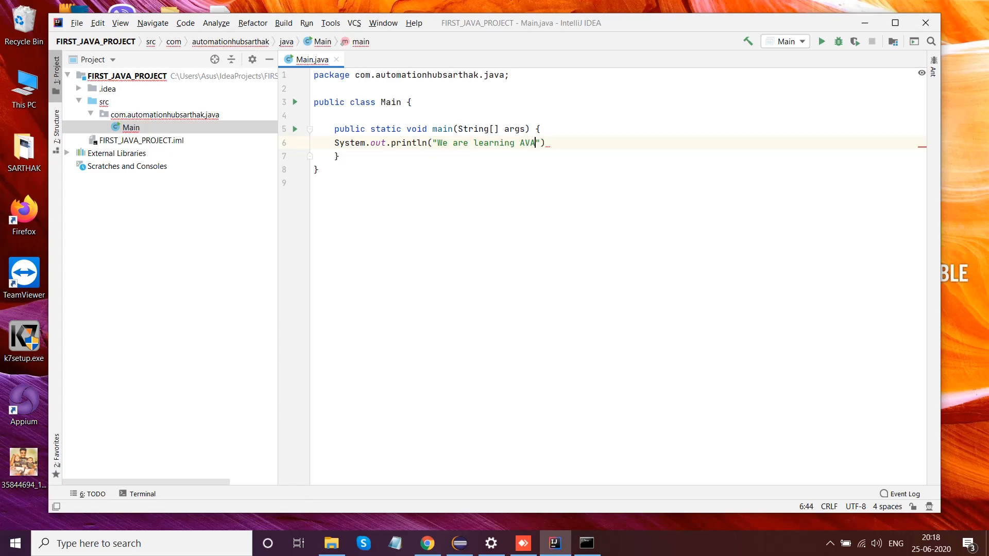
pyautogui.press('BackSpace')
pyautogui.press('BackSpace')
pyautogui.press('BackSpace')
pyautogui.write('Java in IntelliJ IDEA')
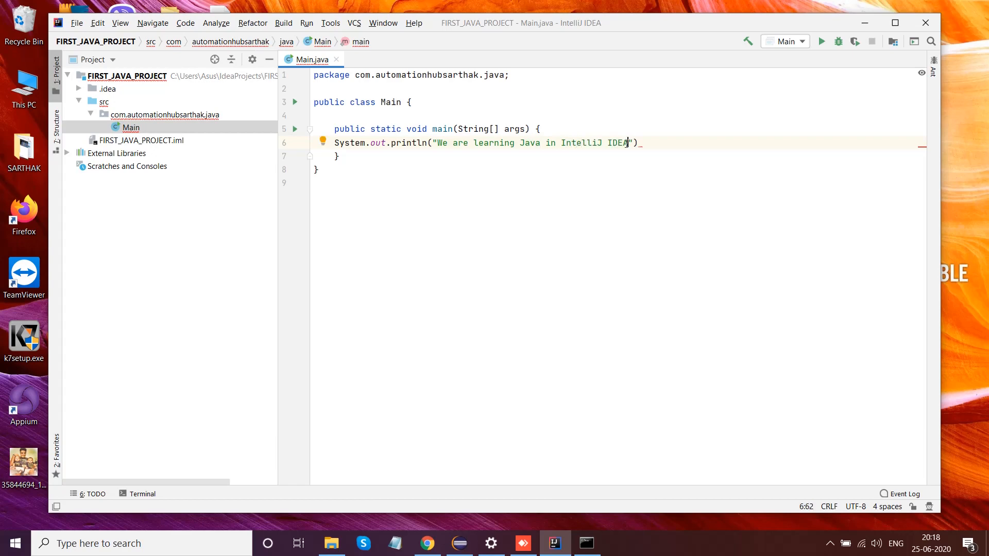
pyautogui.click(651, 143)
pyautogui.write(';')
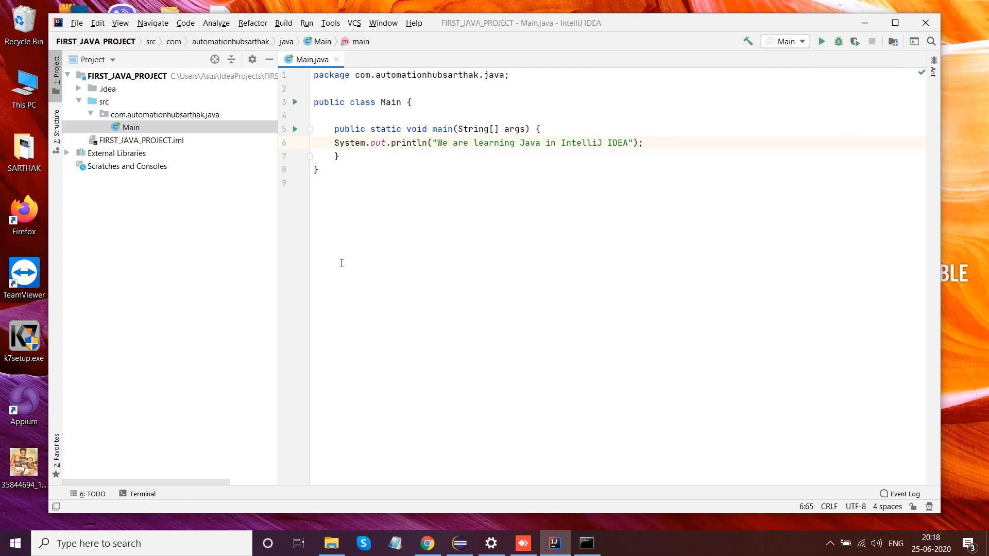
# Step: Check the available run options and run the Main program
pyautogui.click(307, 24)
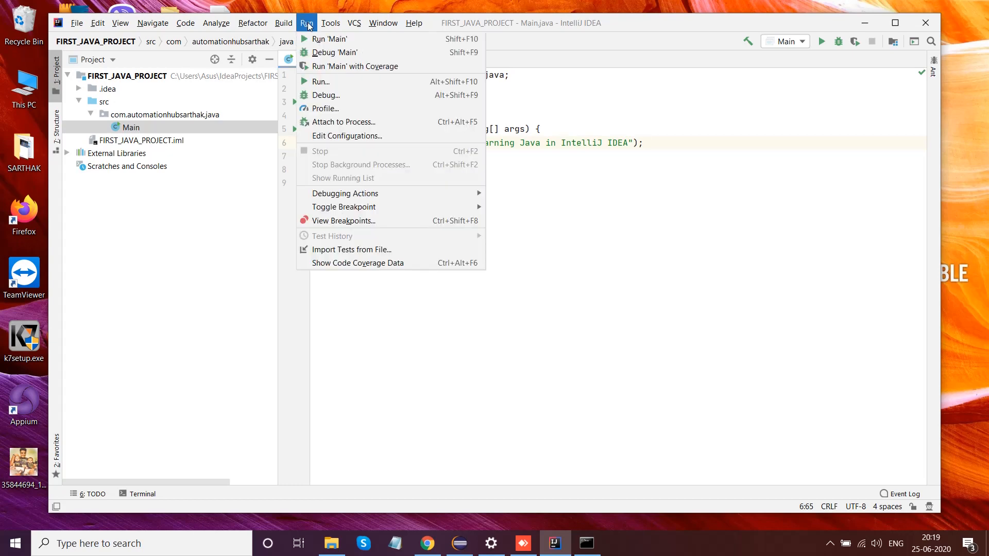
pyautogui.click(762, 115)
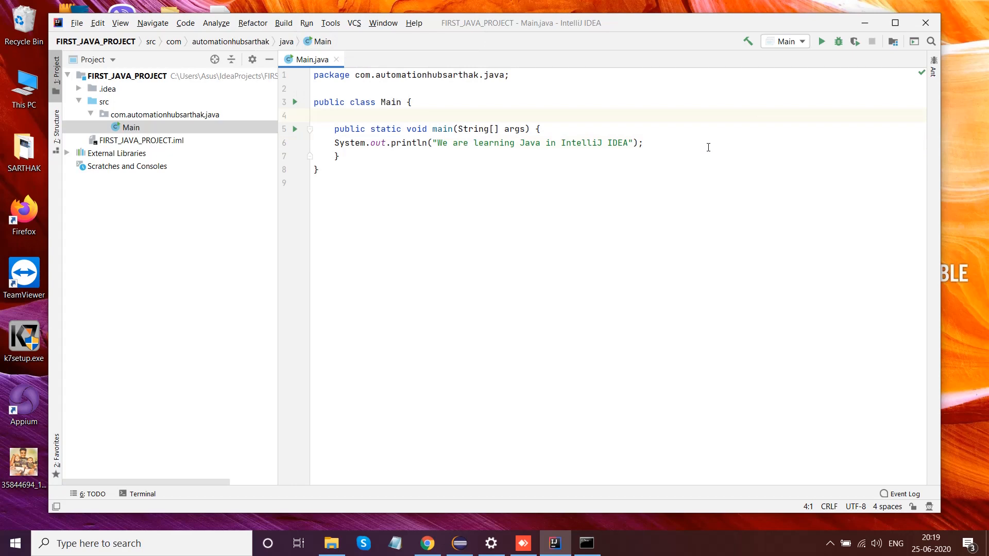
pyautogui.hotkey('shift', 'F10')
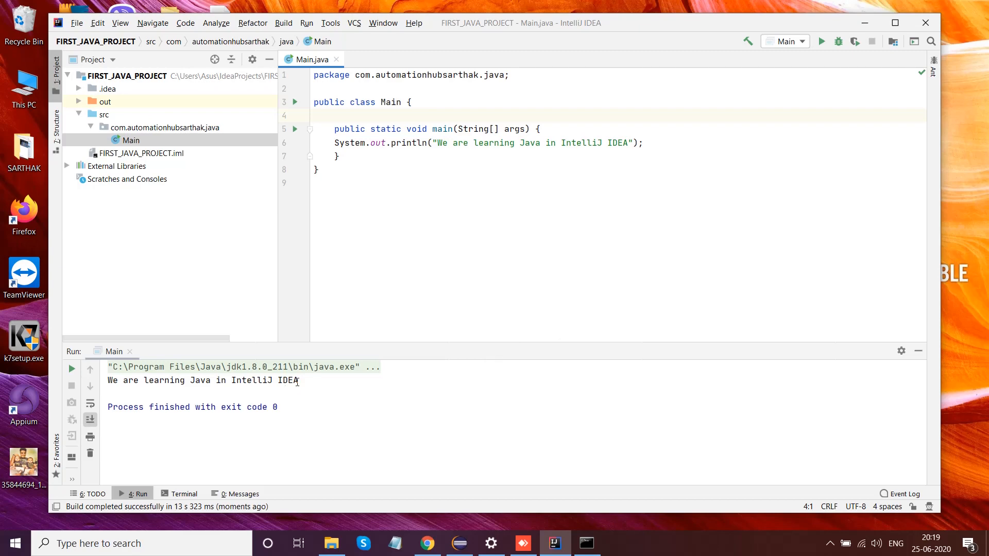
# Step: Select the printed output line, minimize IntelliJ IDEA, and close the Command Prompt session with the exit command
pyautogui.moveTo(297, 381); pyautogui.dragTo(108, 386)
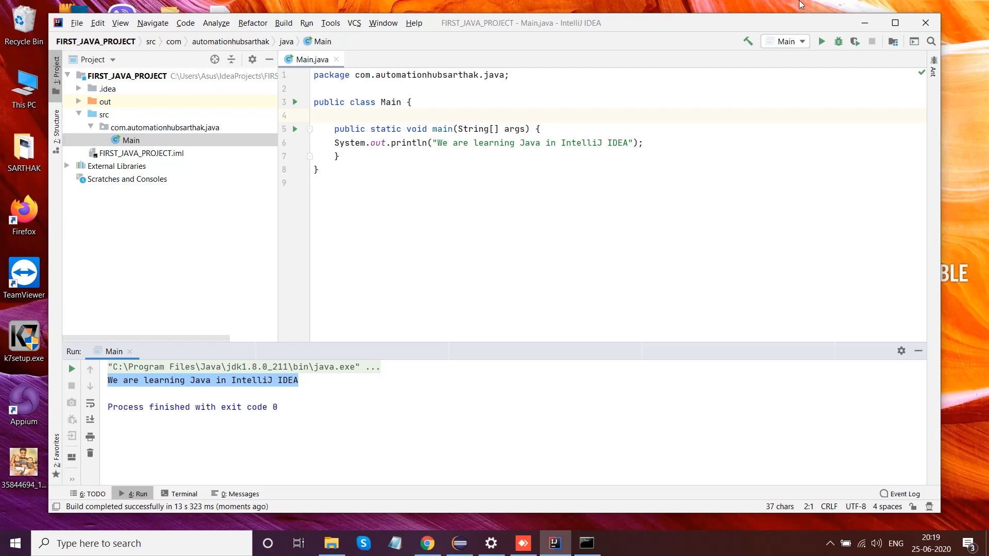
pyautogui.click(873, 22)
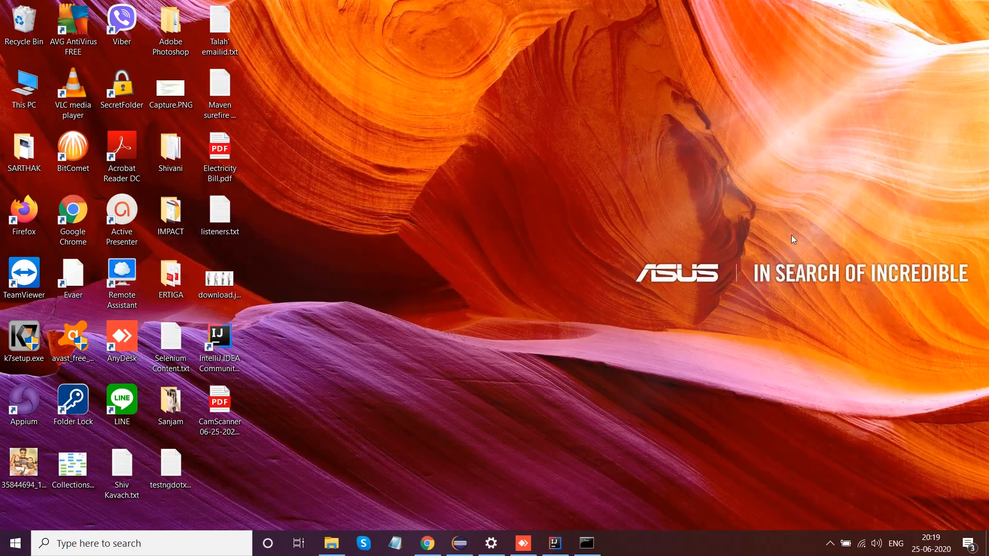
pyautogui.click(602, 544)
pyautogui.write('exit')
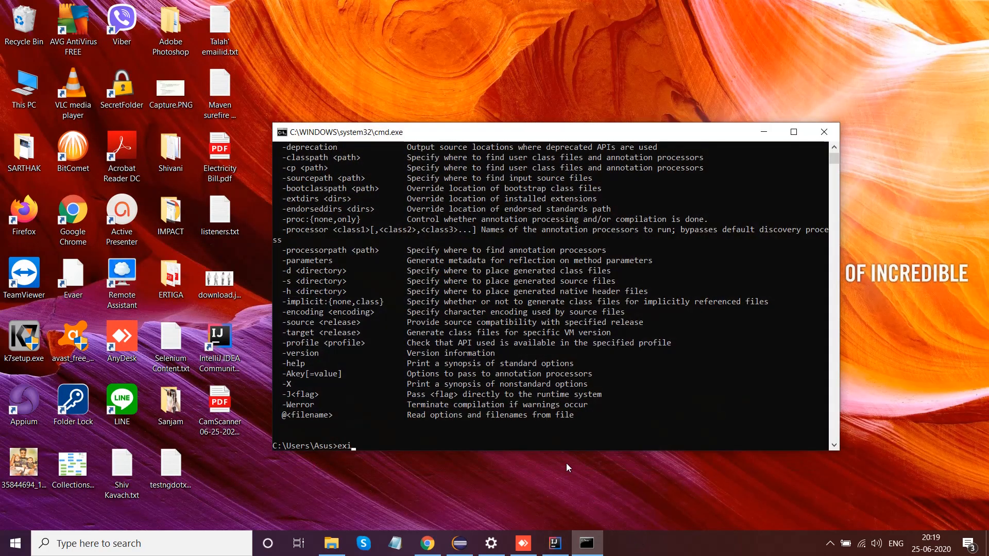
pyautogui.press('Return')
# Step: Check how much memory IntelliJ IDEA uses in a widened Task Manager window, and close Task Manager
pyautogui.rightClick(606, 539)
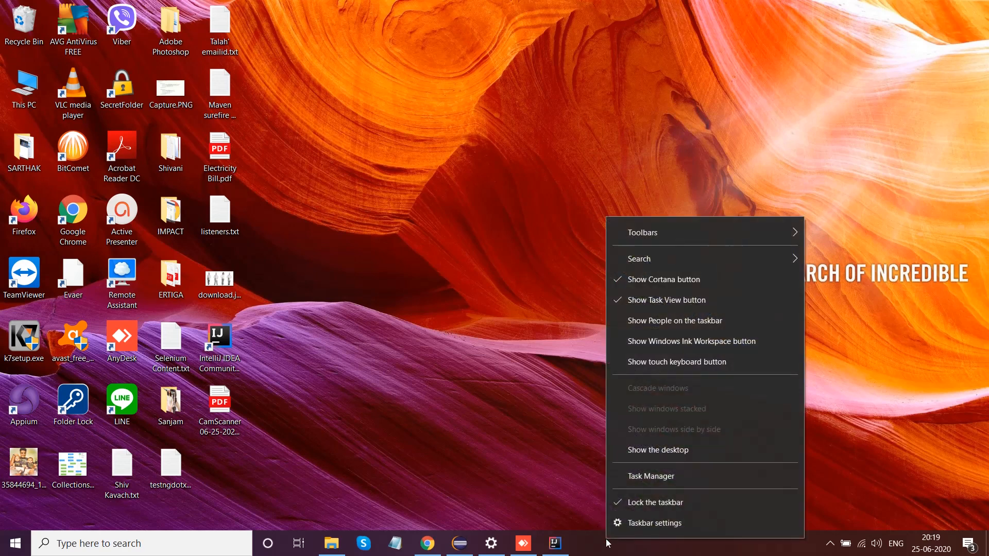
pyautogui.click(647, 476)
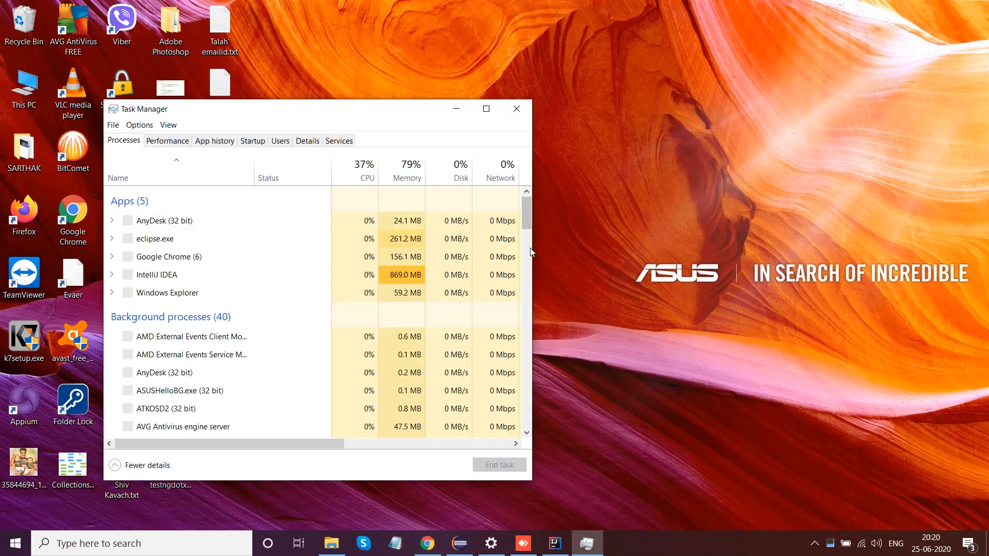
pyautogui.moveTo(532, 250); pyautogui.dragTo(727, 258)
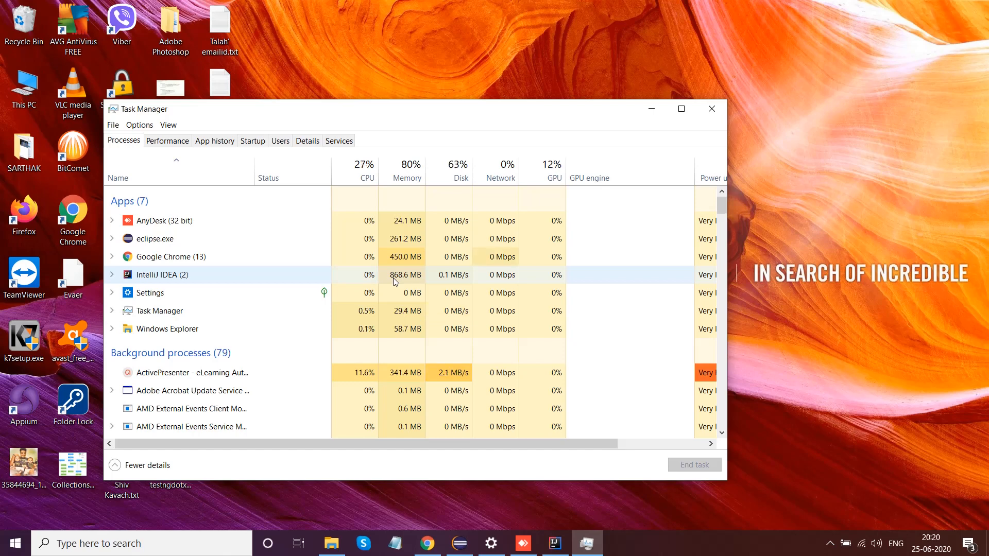
pyautogui.click(712, 108)
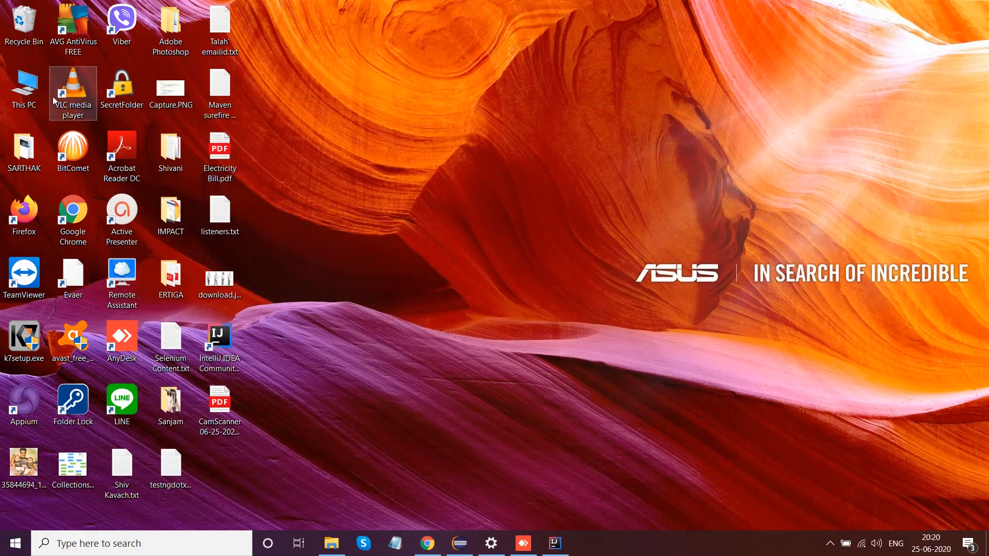
# Step: Check the computer's processor and installed RAM in the system properties of This PC, and close that window
pyautogui.rightClick(24, 101)
pyautogui.click(102, 257)
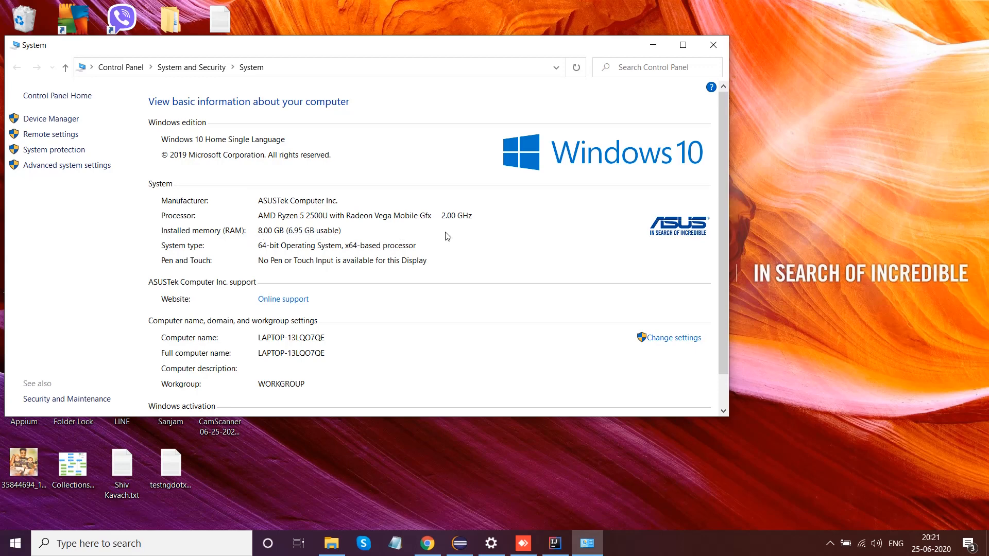
pyautogui.click(719, 44)
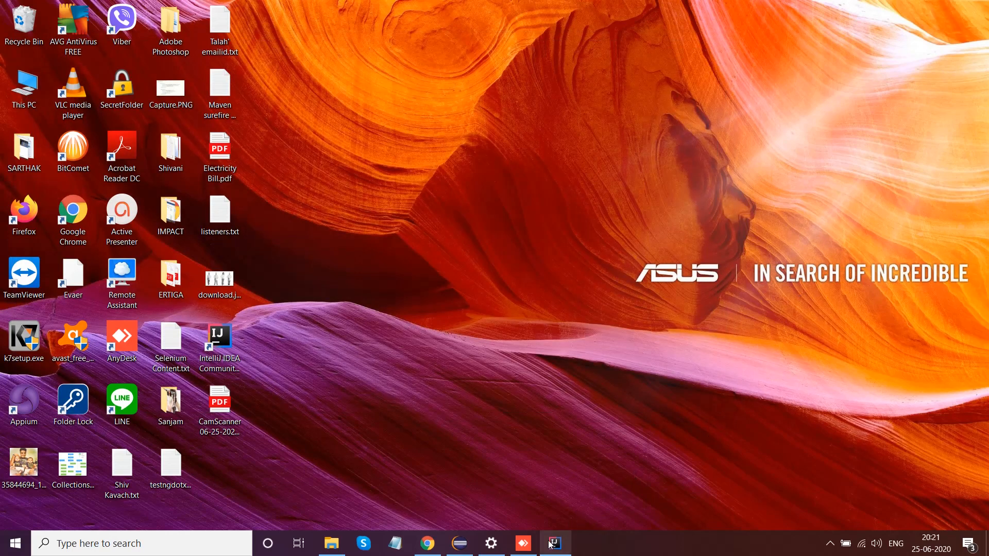
# Step: Compare the memory use of eclipse.exe and IntelliJ IDEA in Task Manager, and close it
pyautogui.rightClick(638, 539)
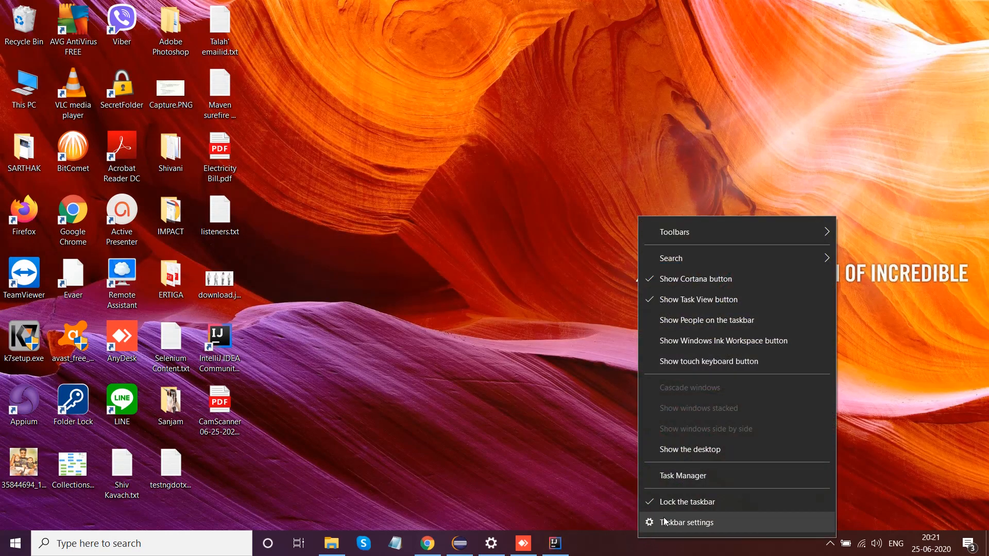
pyautogui.click(684, 470)
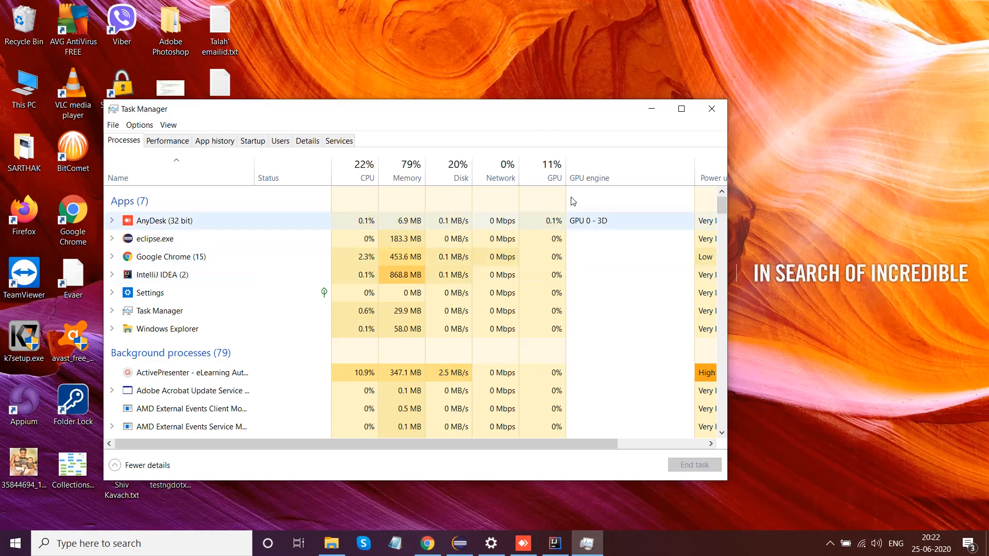
pyautogui.click(712, 109)
# Step: Restore the IntelliJ IDEA window and close the File Explorer window of the IntelliJ IDEA installer folder
pyautogui.click(554, 543)
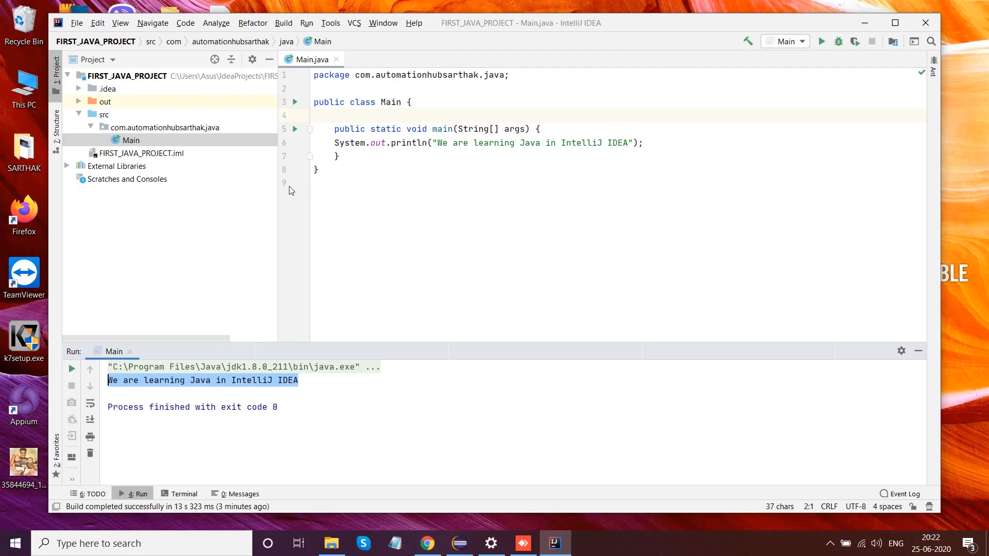
pyautogui.click(331, 543)
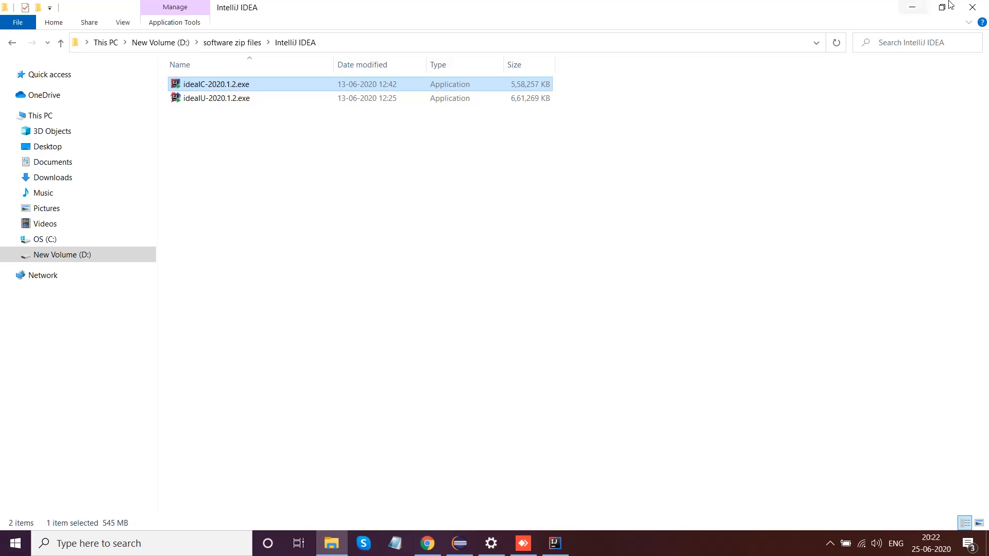
pyautogui.click(972, 7)
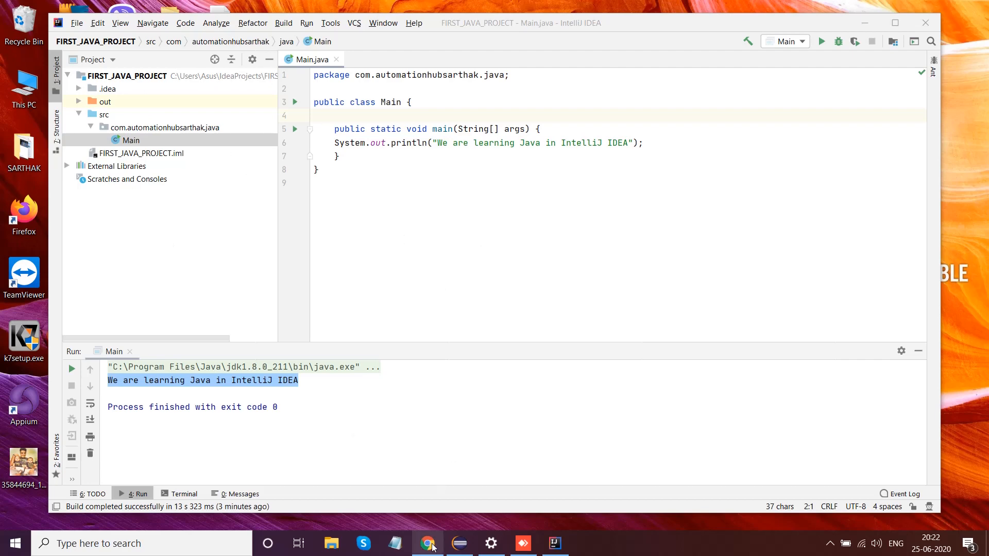
# Step: Switch to Chrome and view the created playlists on the open YouTube channel page
pyautogui.moveTo(432, 547)
pyautogui.click(428, 489)
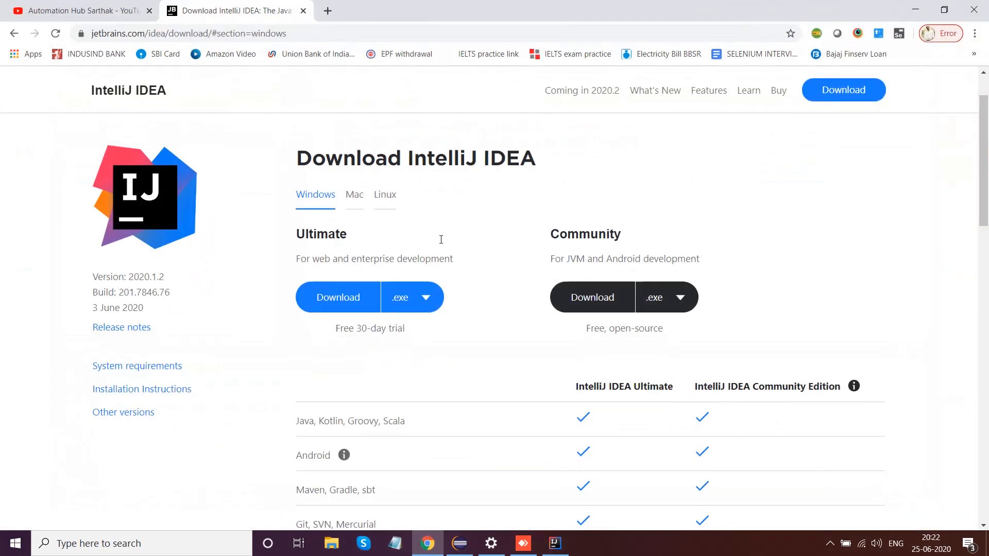
pyautogui.click(79, 6)
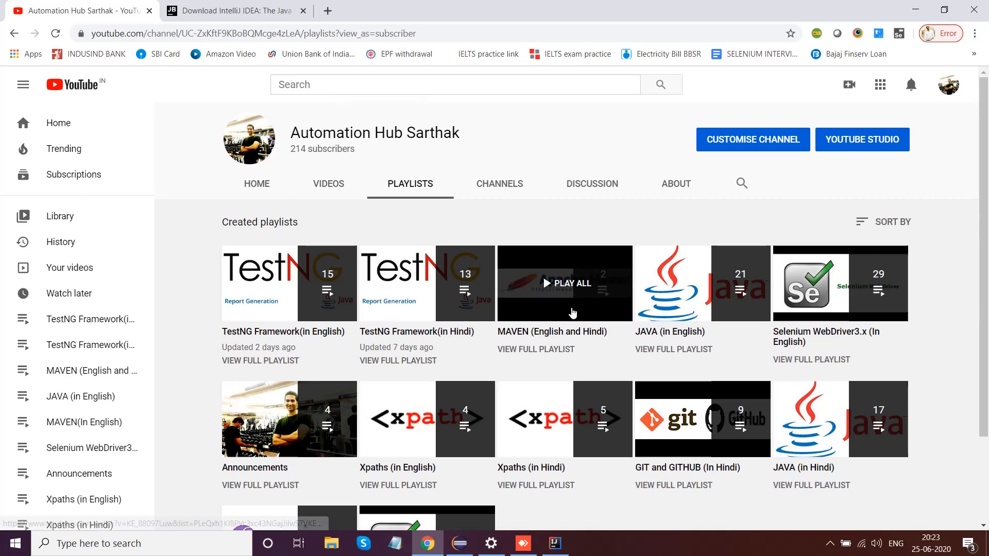
pyautogui.click(833, 547)
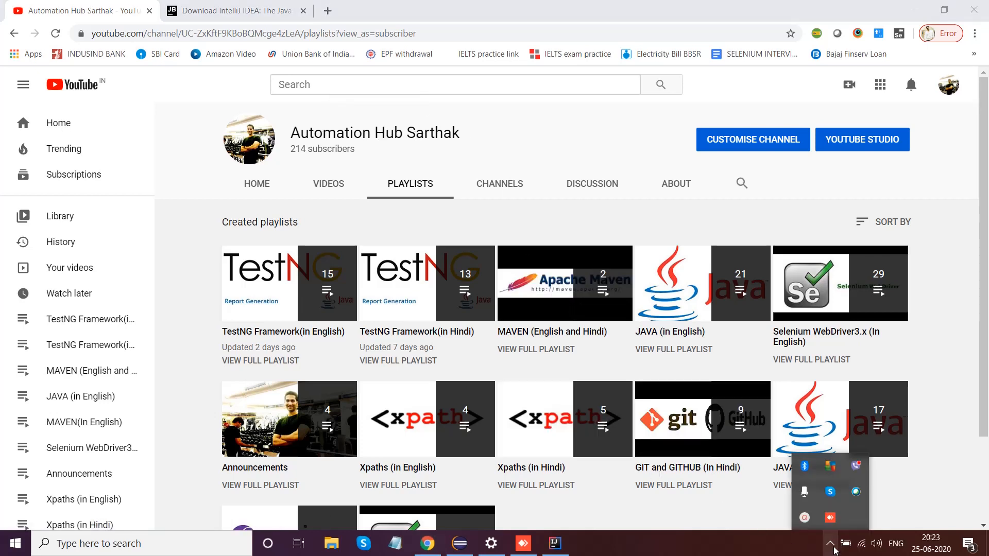
pyautogui.click(829, 518)
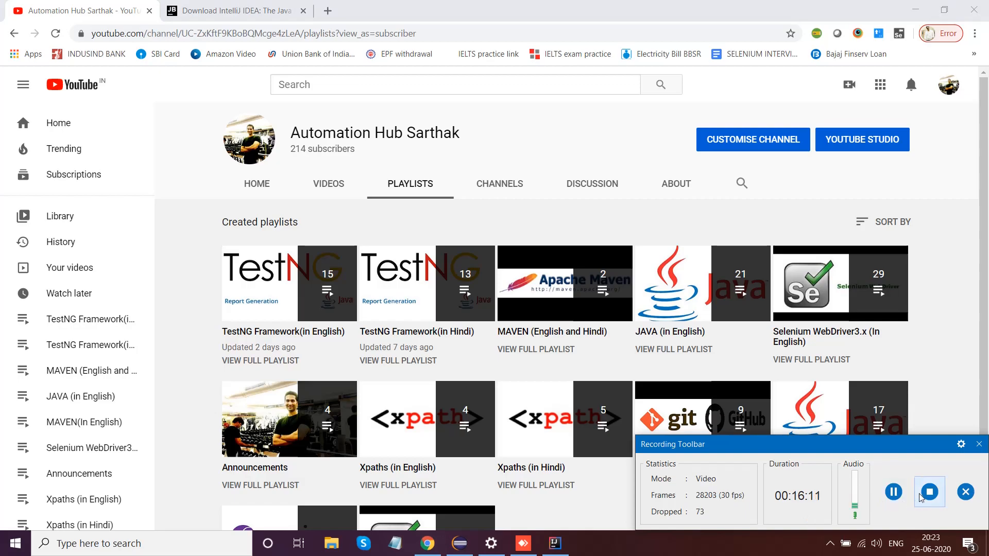